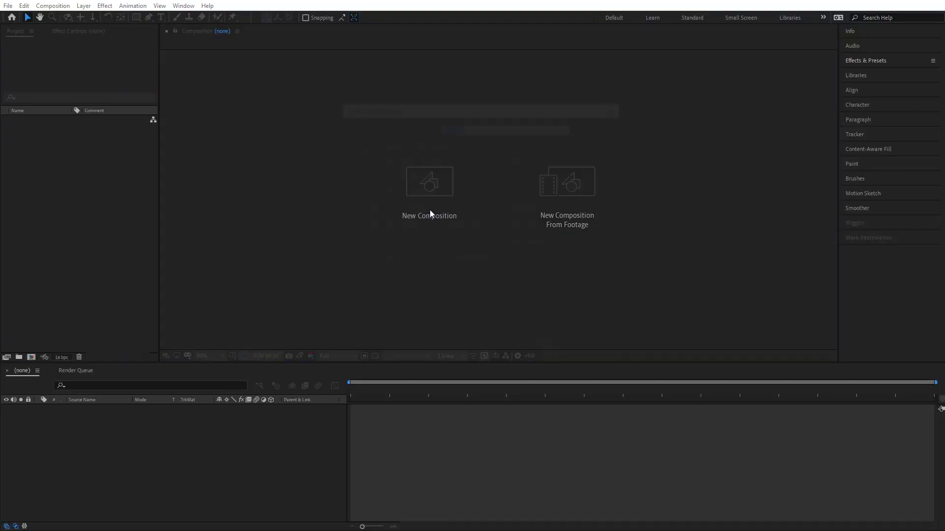
Create the 'Rainbow color looping' composition, set a 20 px stroke width, and place the first path point.
left_click(430, 209)
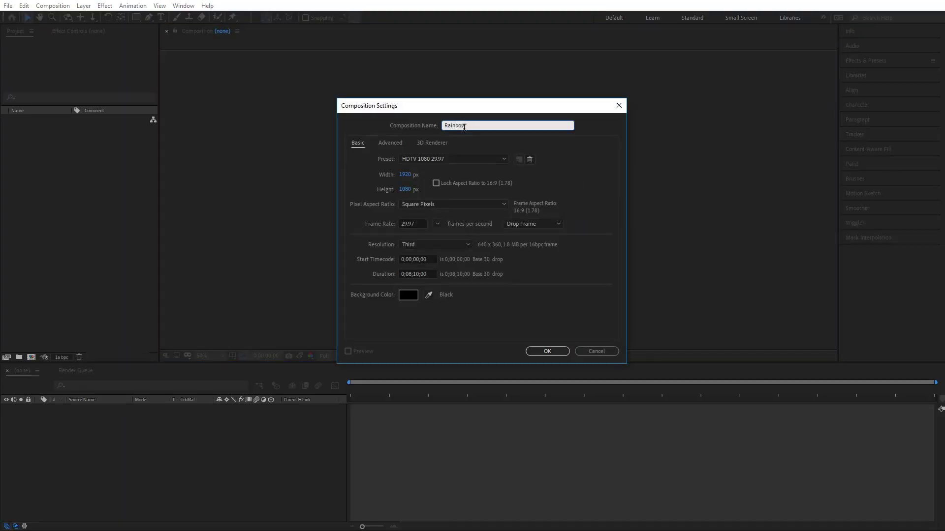
left_click(547, 350)
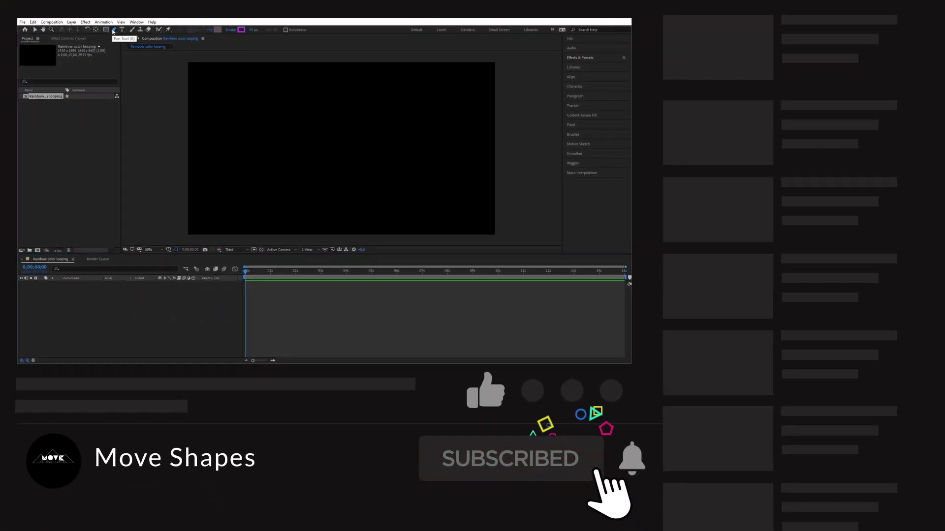
left_click(252, 30)
type("0")
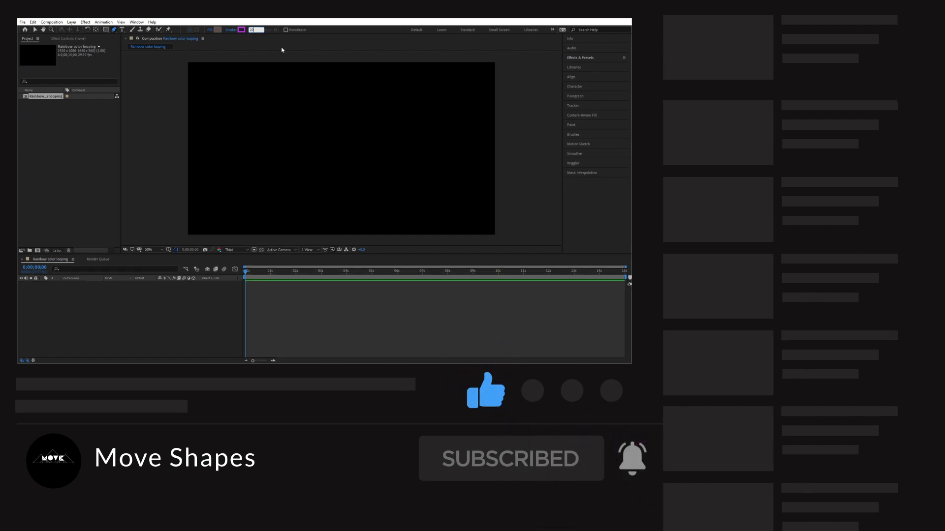
key("Return")
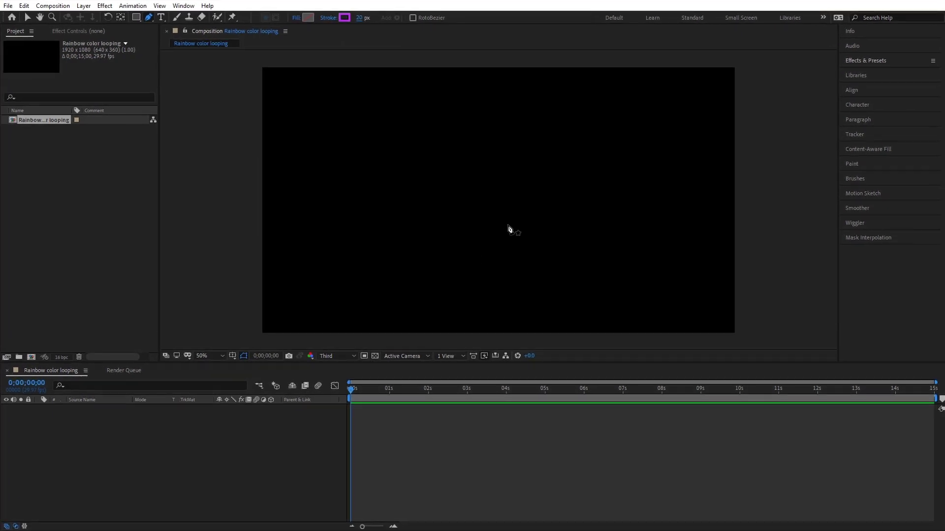
left_click(510, 217)
Draw the first figure-eight pass with curved pen points through both loops back to the centre.
left_click_drag(382, 254, 316, 205)
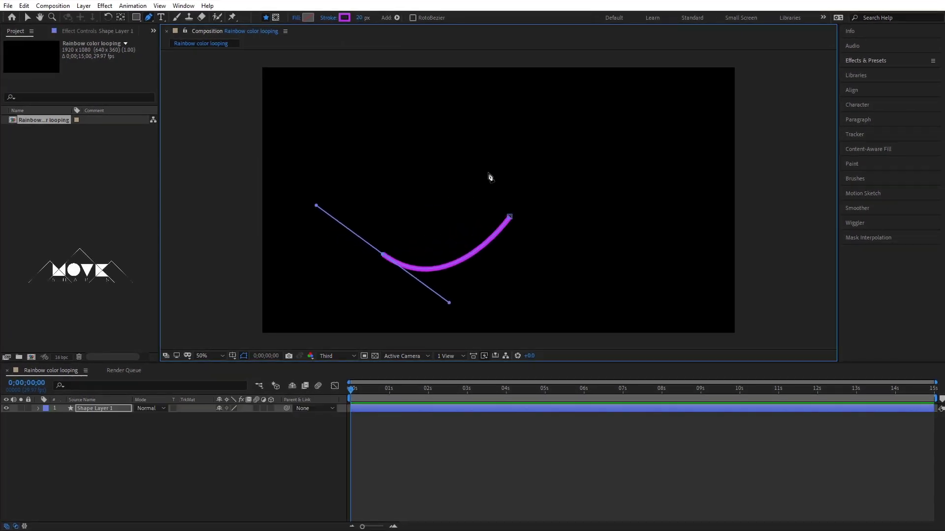
left_click_drag(503, 189, 607, 264)
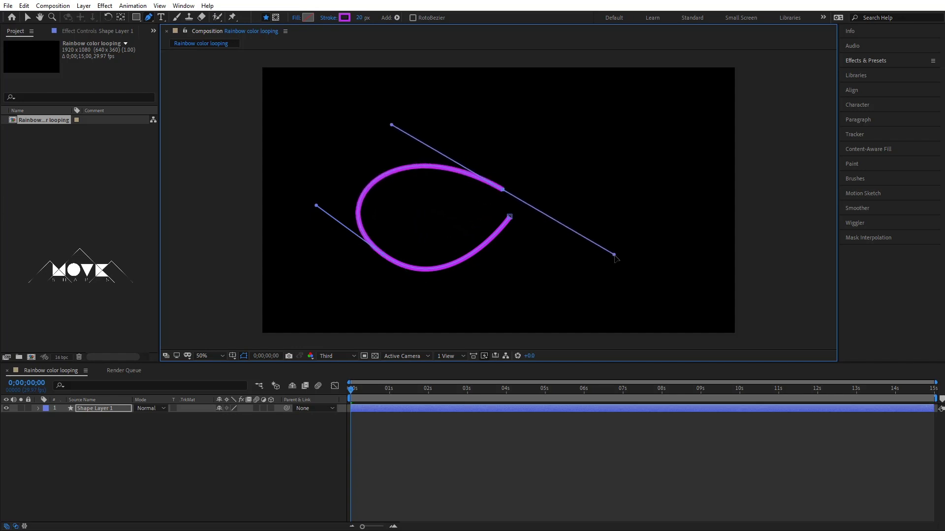
left_click_drag(680, 192, 683, 120)
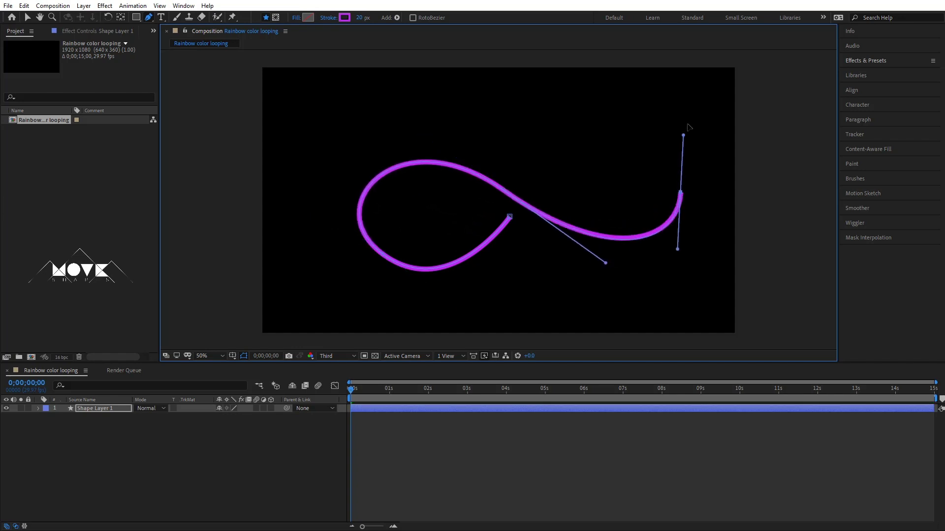
left_click_drag(495, 227, 426, 325)
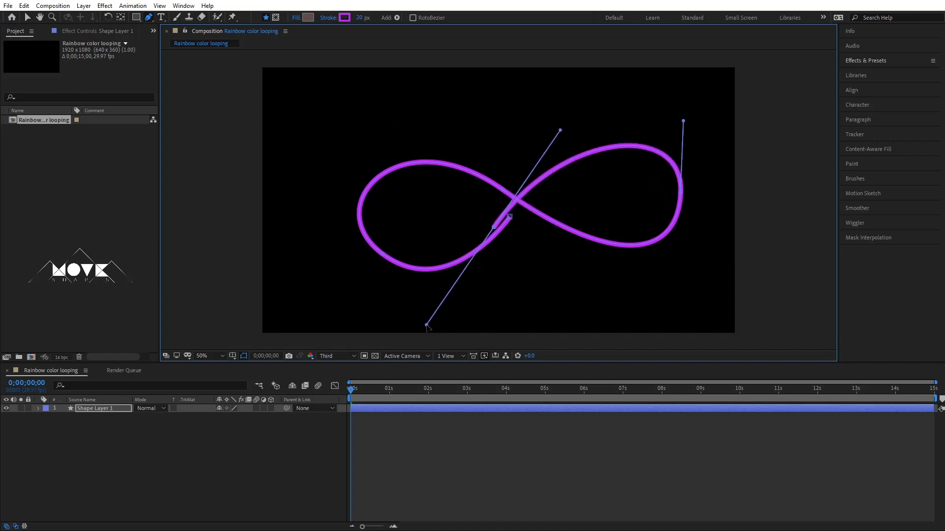
Continue the path for a second pass around the left loop, centre crossing and right loop.
mouse_move(350, 185)
left_mouse_down()
mouse_move(352, 137)
mouse_move(378, 123)
left_mouse_up()
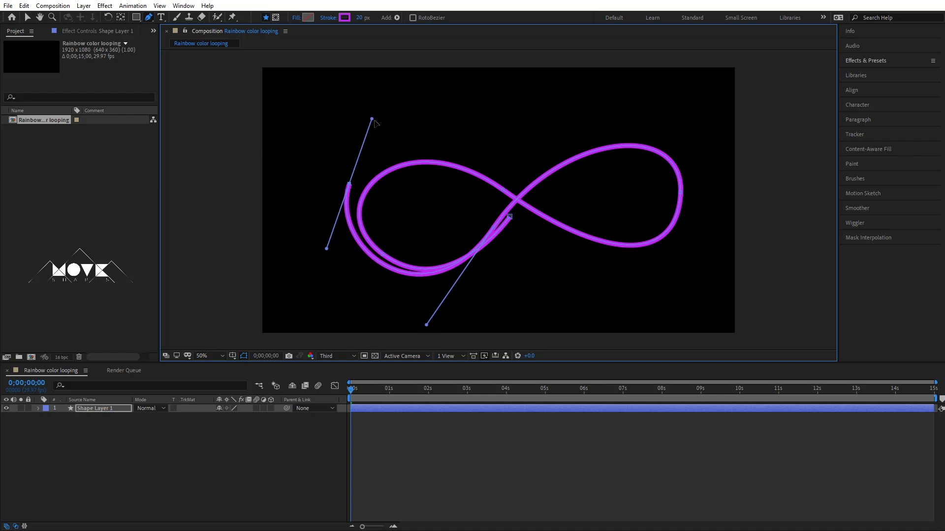
left_click_drag(520, 216, 570, 280)
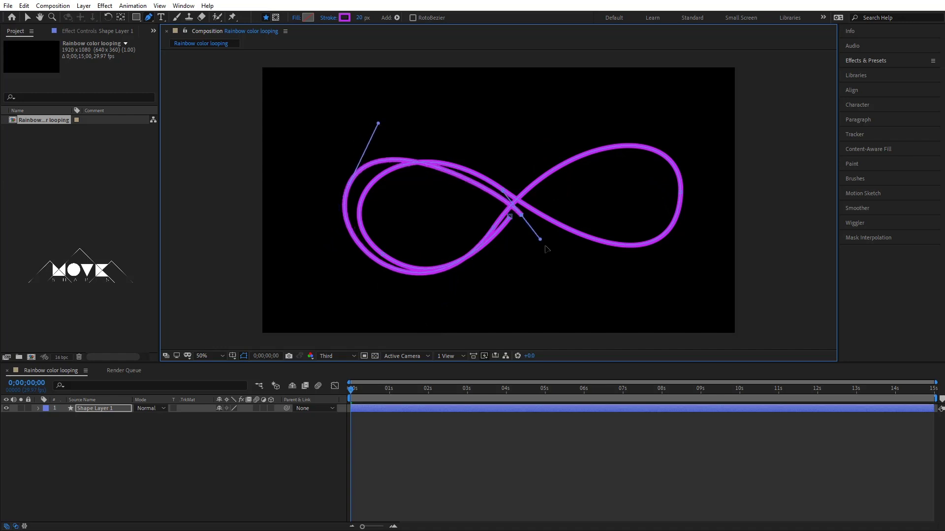
left_click_drag(694, 188, 698, 115)
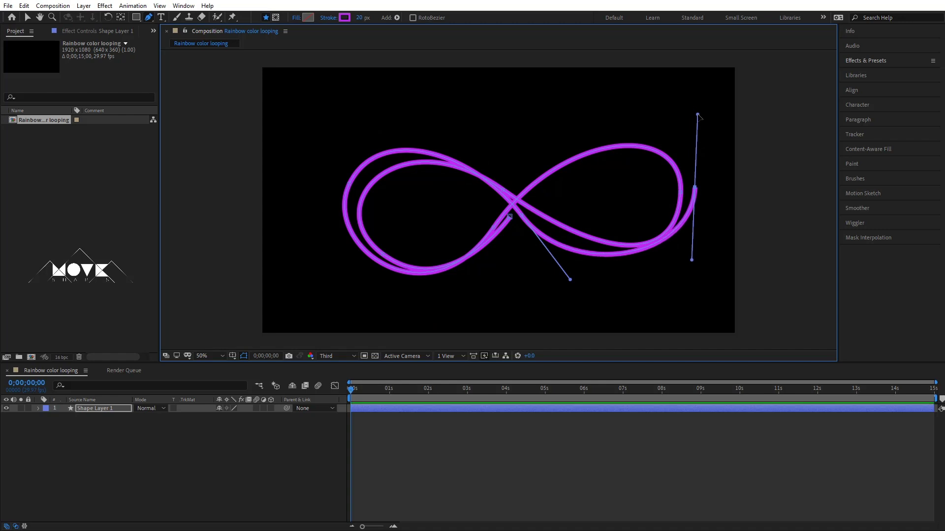
key("ctrl+z")
left_click_drag(523, 218, 527, 209)
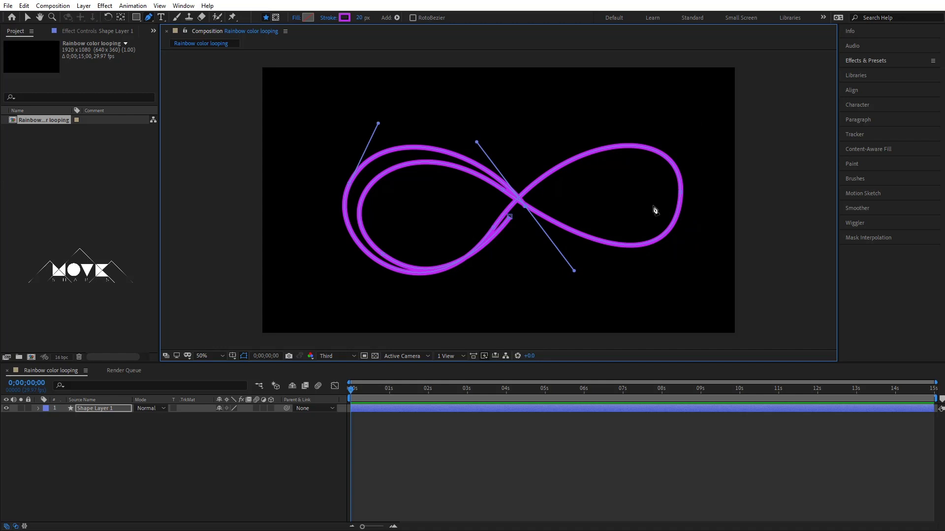
left_click_drag(696, 178, 694, 77)
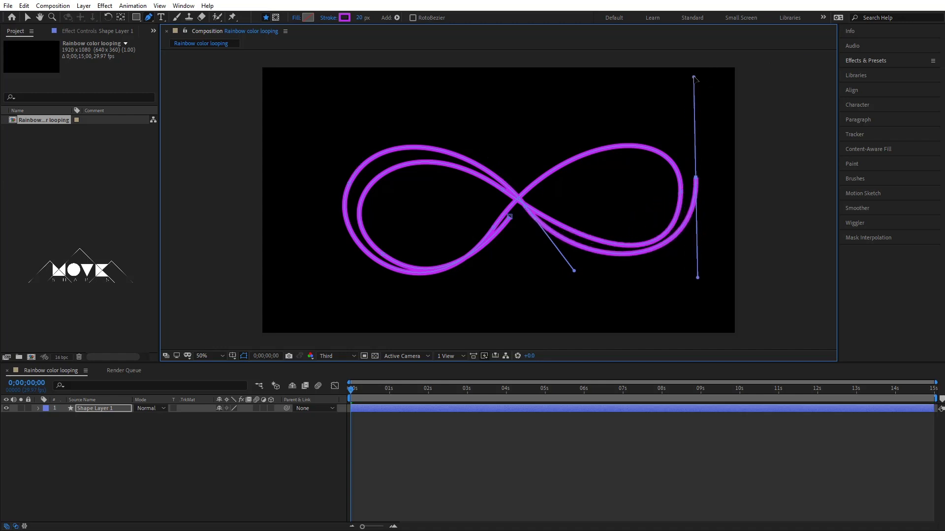
mouse_move(513, 206)
left_mouse_down()
mouse_move(516, 244)
mouse_move(505, 259)
left_mouse_up()
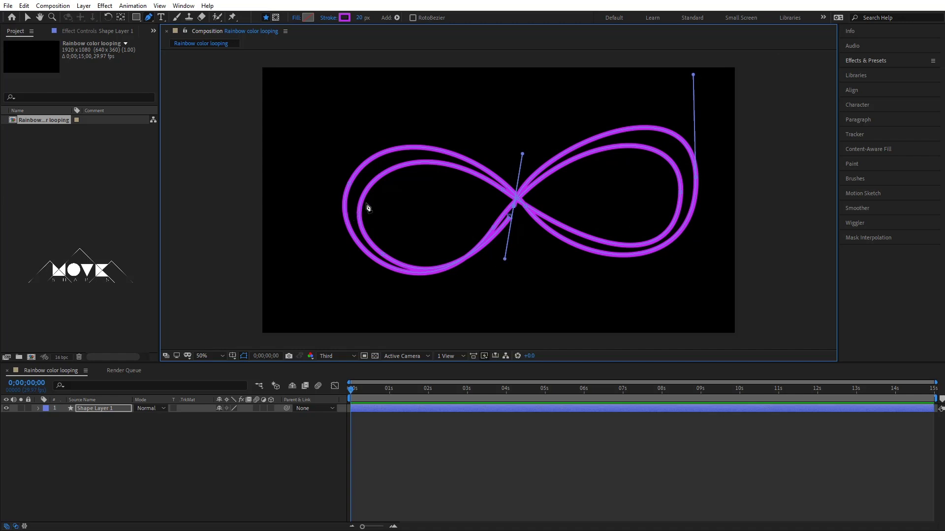
mouse_move(354, 193)
left_mouse_down()
mouse_move(336, 61)
mouse_move(325, 58)
left_mouse_up()
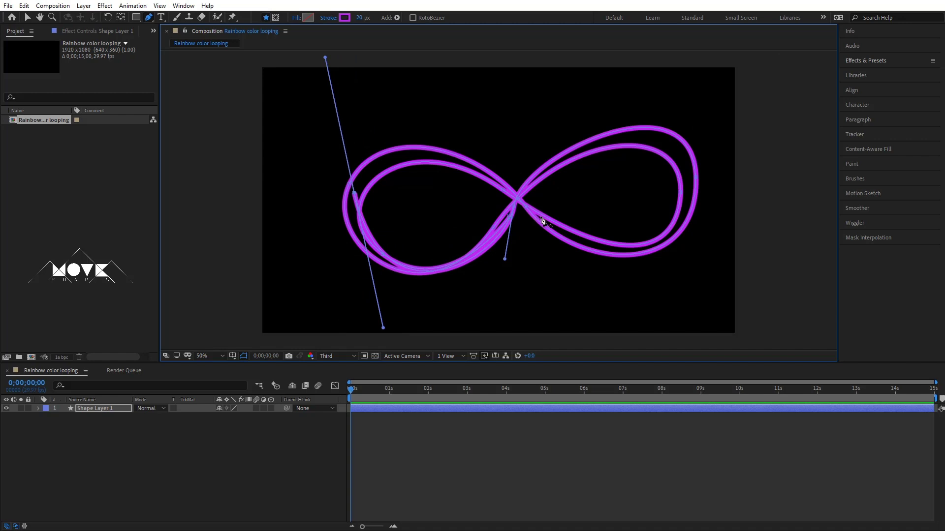
Add a third, slightly offset pass of curved points around the left loop, centre crossing and right loop.
left_click_drag(530, 206, 535, 222)
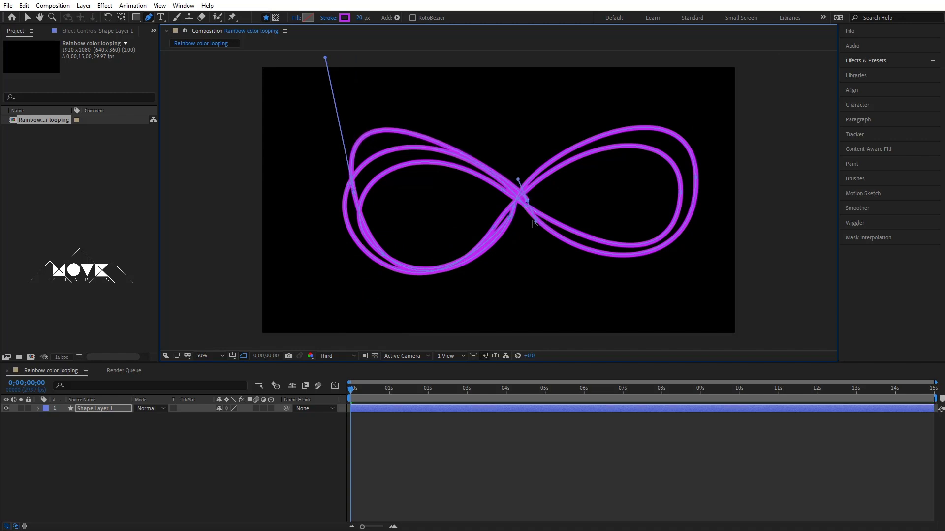
mouse_move(355, 208)
left_mouse_down()
mouse_move(332, 88)
mouse_move(355, 100)
left_mouse_up()
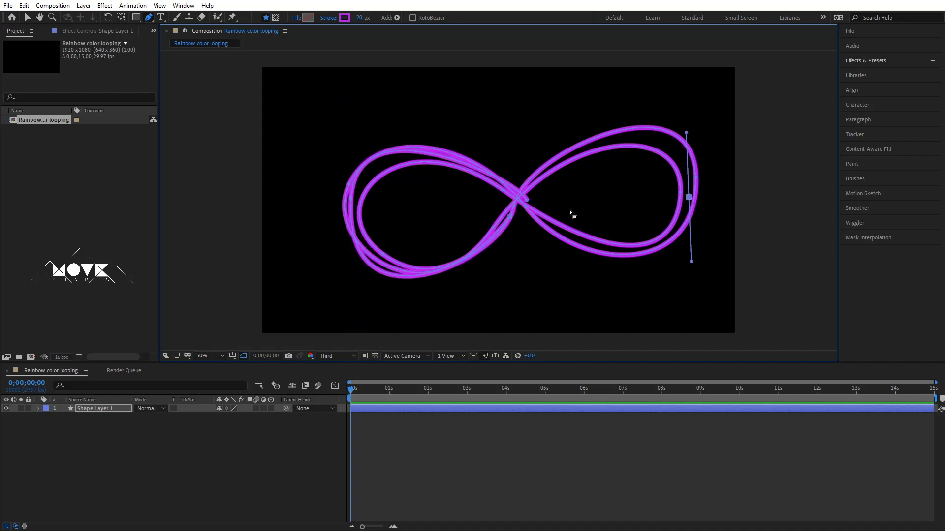
left_click_drag(518, 180, 507, 169)
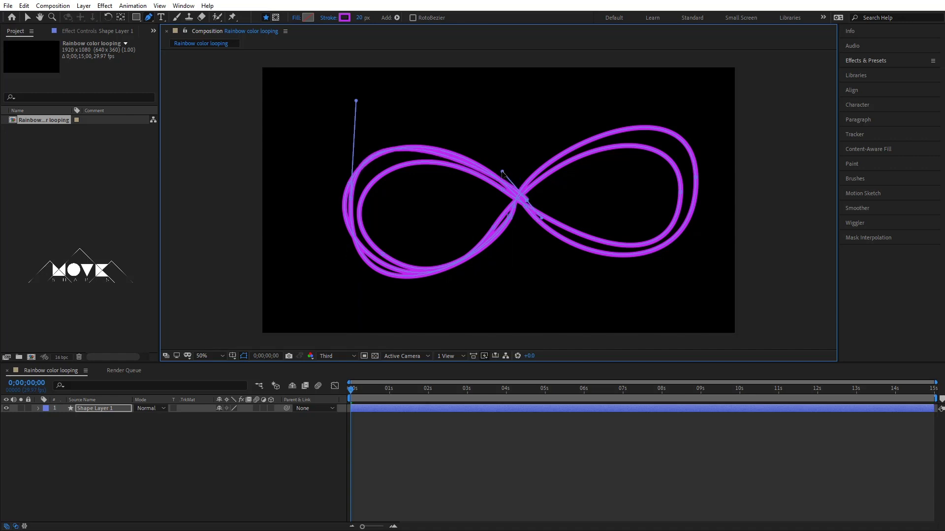
left_click_drag(702, 192, 741, 66)
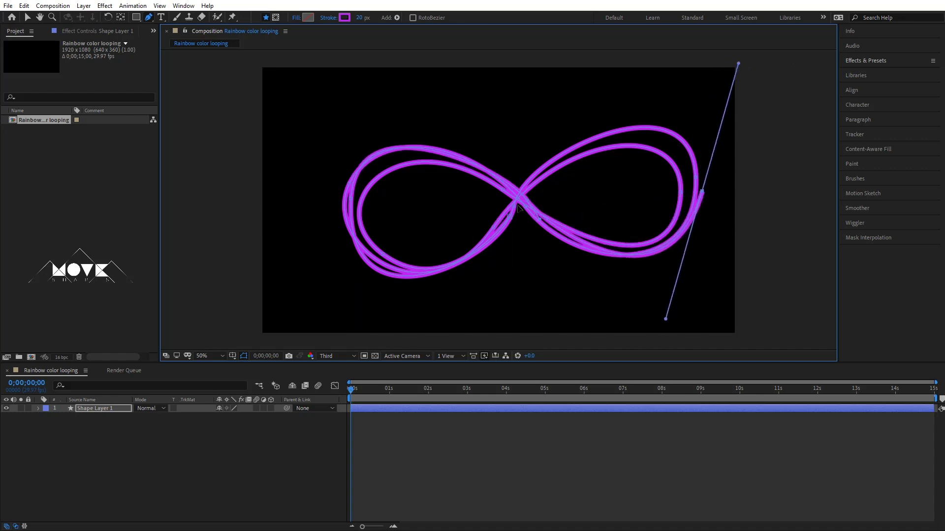
key("ctrl+z")
key("ctrl+shift+z")
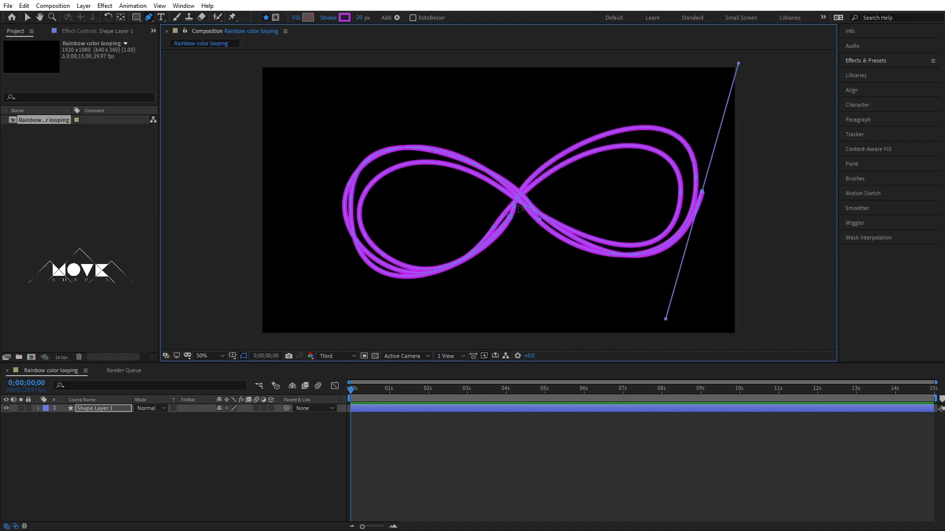
left_click_drag(512, 206, 532, 127)
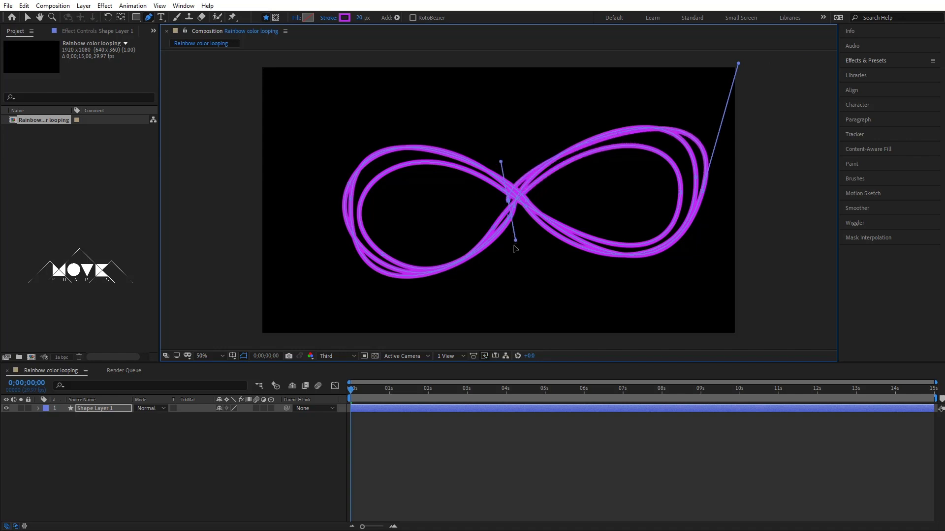
left_click_drag(735, 65, 700, 98)
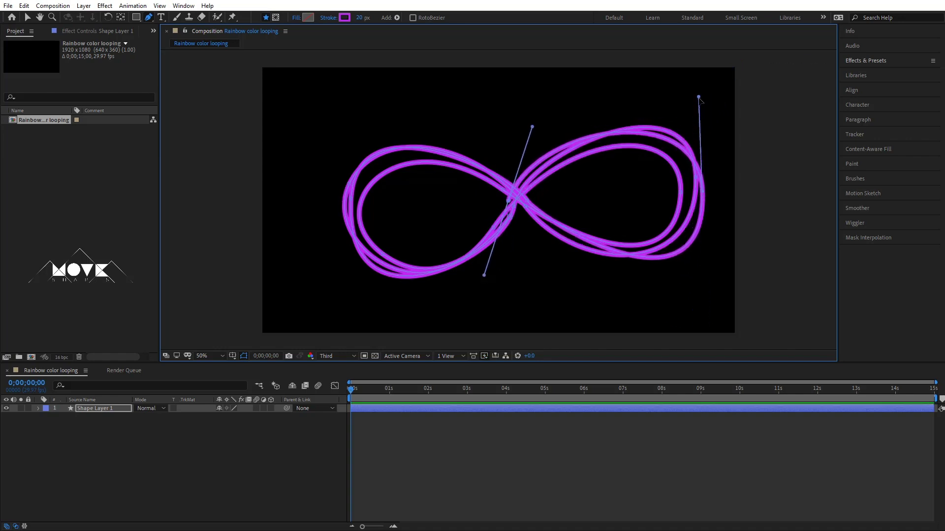
left_click_drag(342, 230, 376, 319)
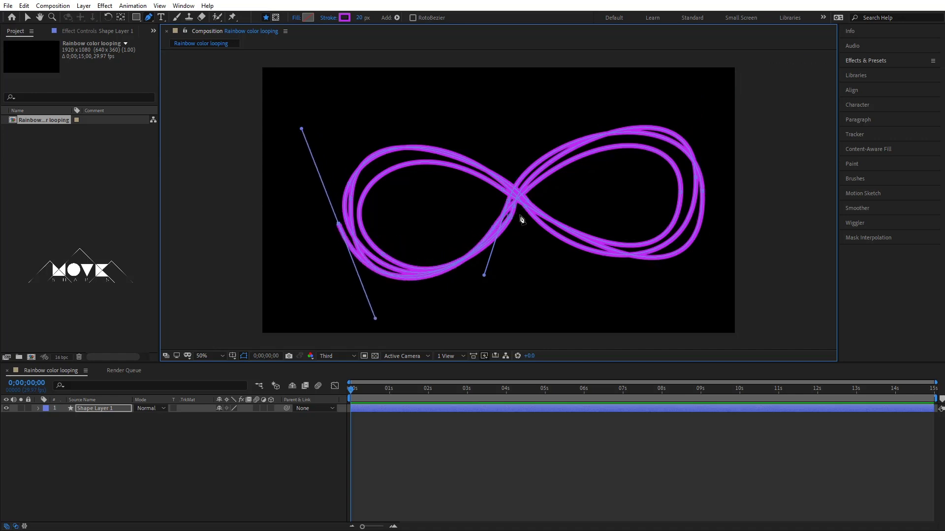
left_click_drag(524, 214, 631, 345)
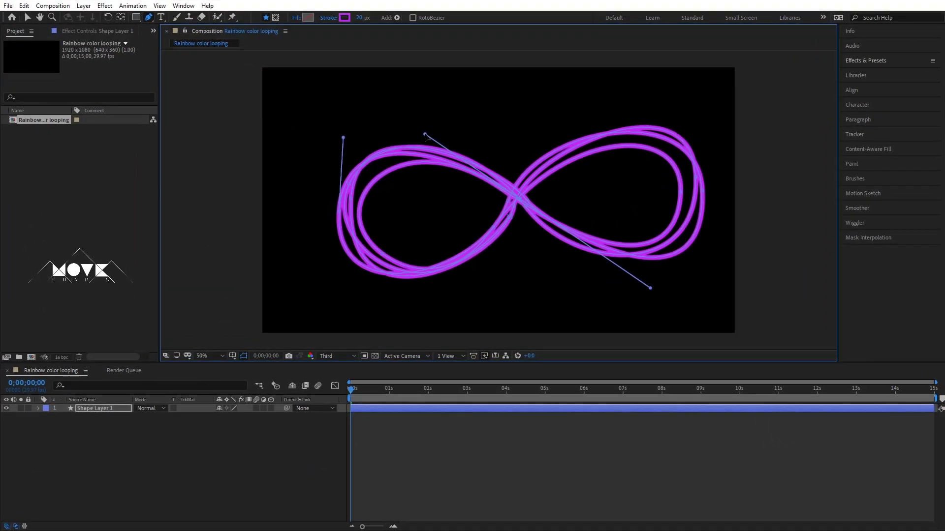
Add final curved points on the right loop and centre crossing, then switch to the Selection tool.
left_click_drag(689, 205, 694, 156)
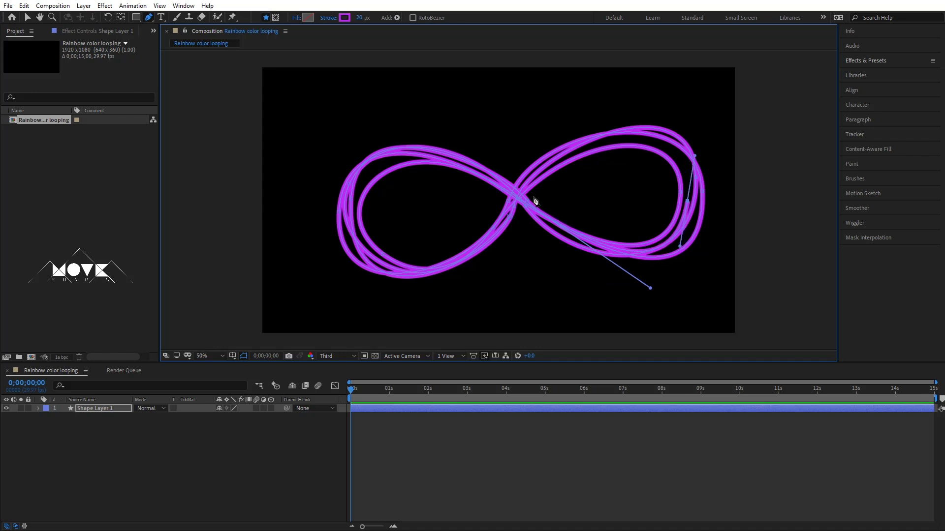
left_click_drag(551, 187, 495, 257)
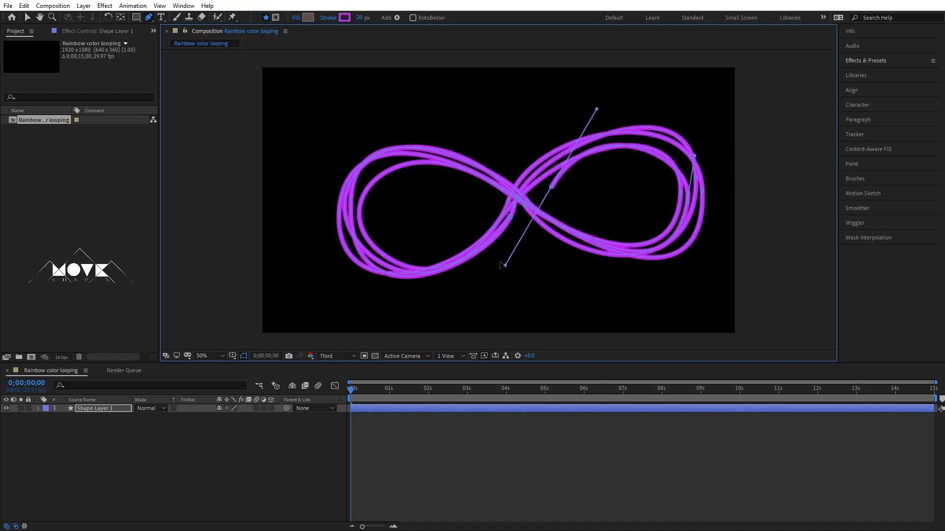
left_click_drag(551, 187, 514, 200)
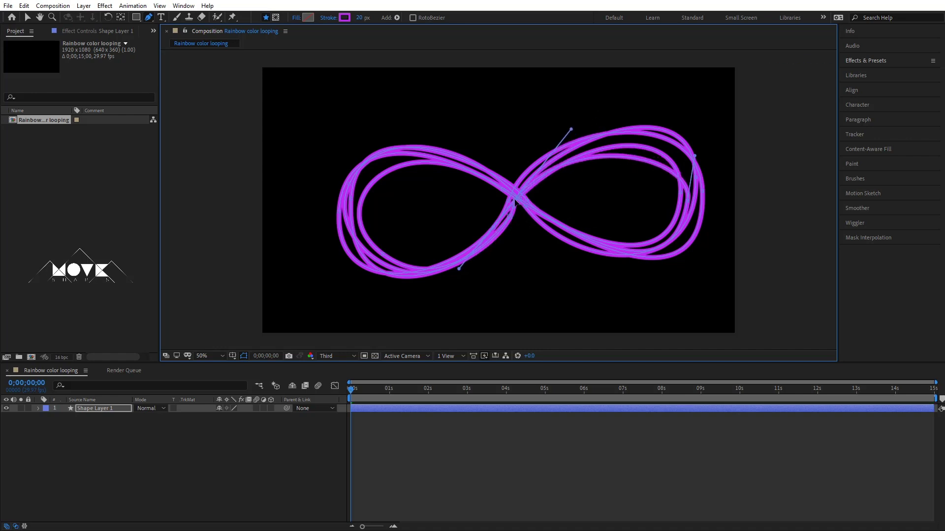
left_click_drag(570, 131, 624, 84)
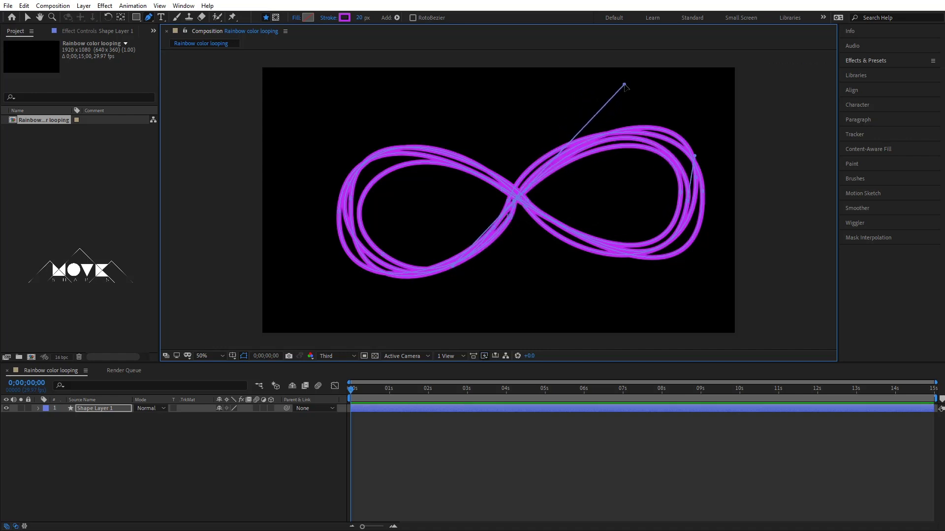
key("v")
left_click(804, 247)
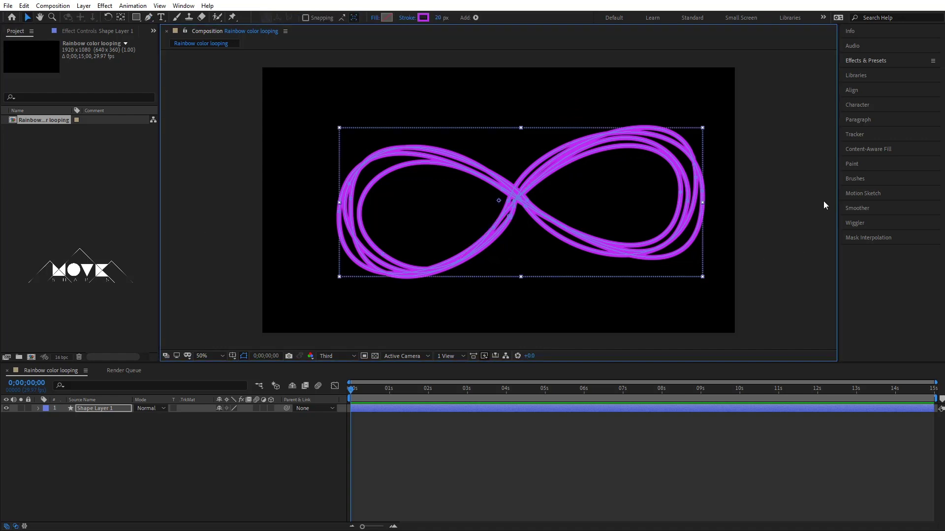
Select Shape Layer 1, expand its Contents, and add a Trim Paths operator.
left_click(826, 206)
left_click(355, 408)
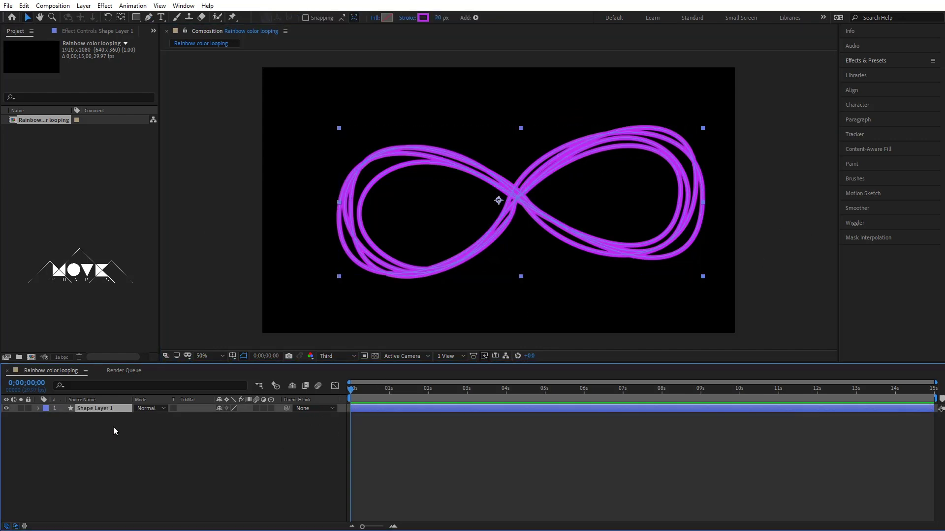
left_click(38, 410)
left_click(212, 444)
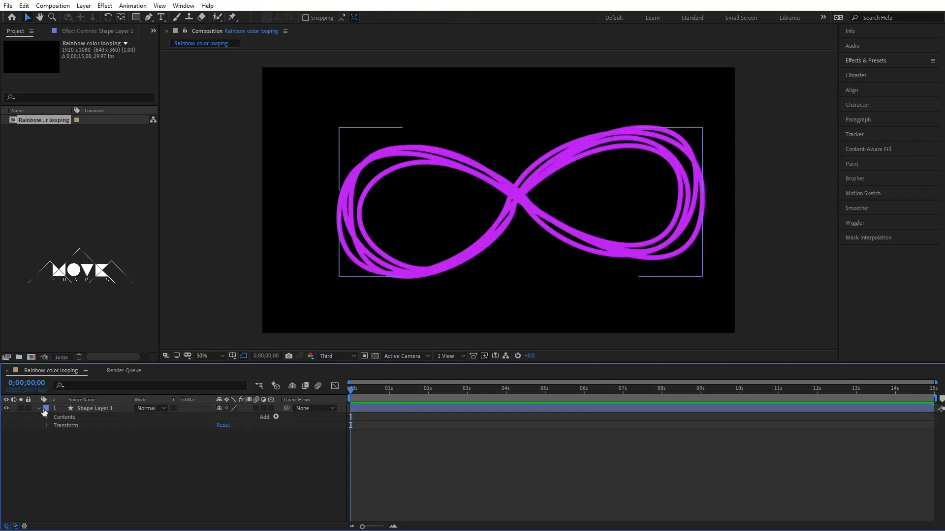
left_click(276, 417)
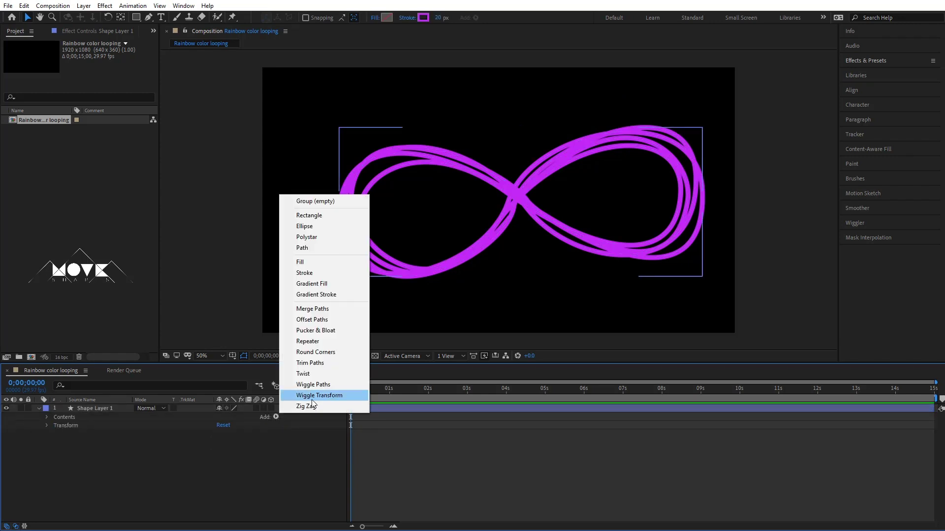
left_click(306, 367)
scroll(74, 485, "down", 1)
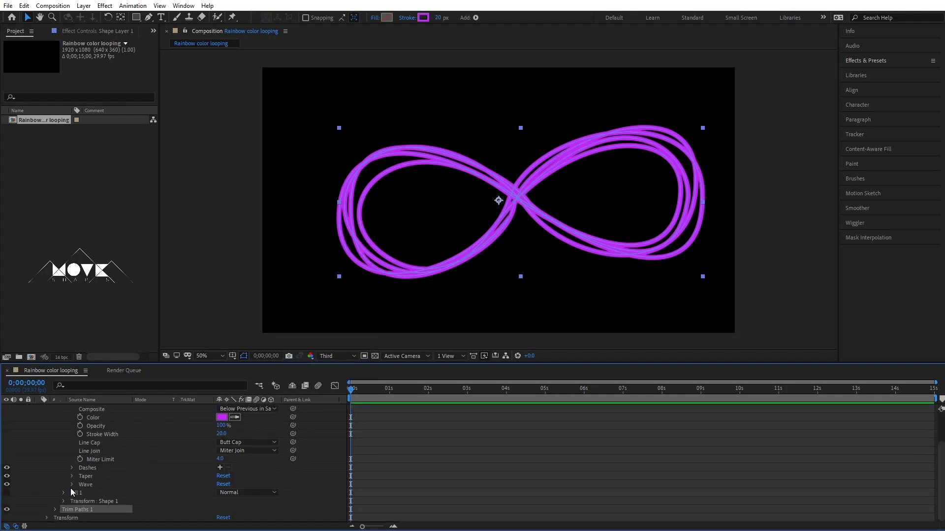
scroll(73, 462, "up", 3)
left_click(63, 442)
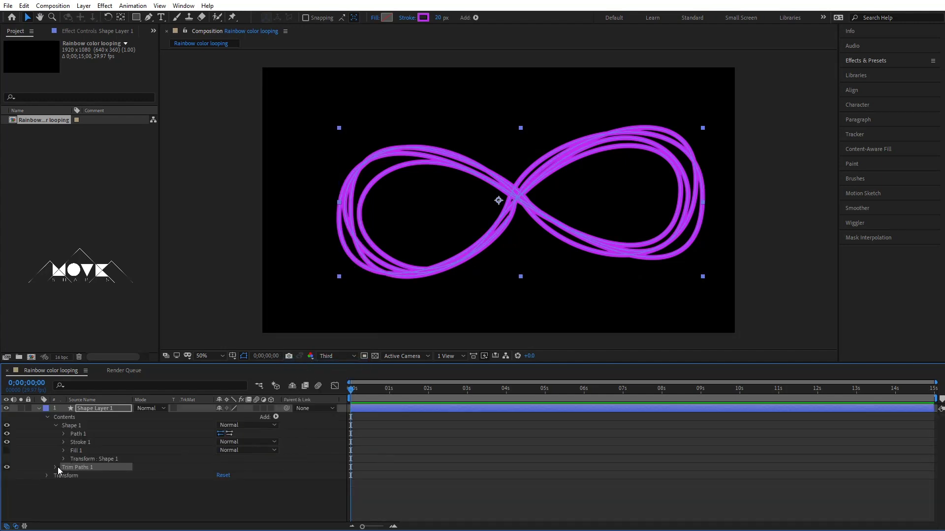
left_click(55, 468)
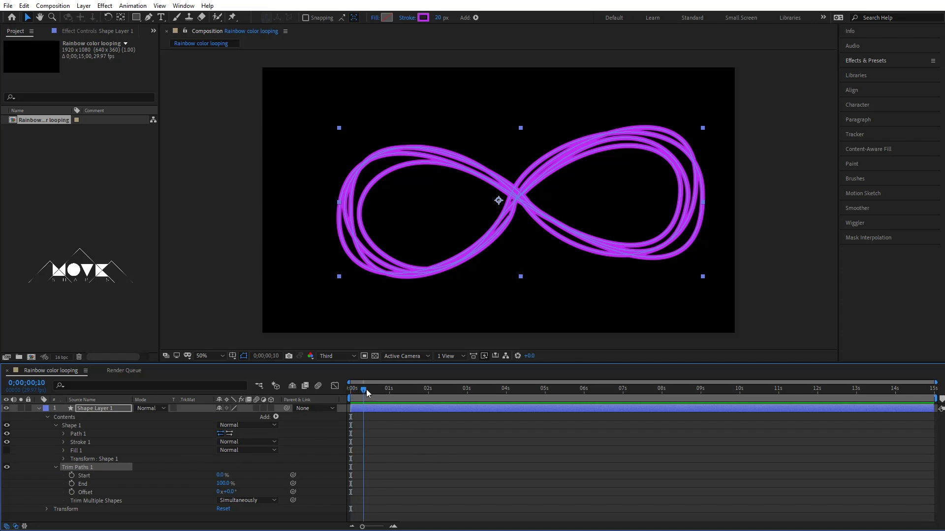
Keyframe Trim Paths End from 0% to 100% at around 4 seconds.
left_click_drag(223, 485, 146, 492)
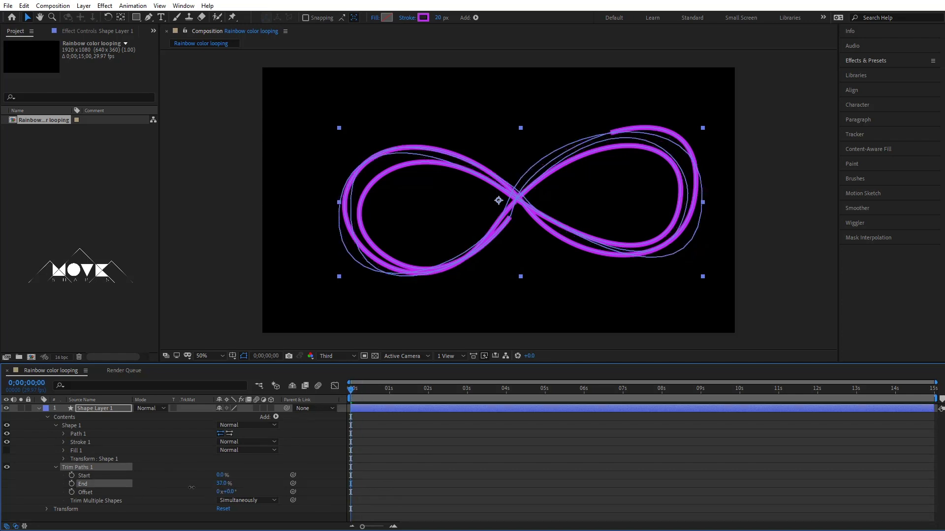
left_click(72, 484)
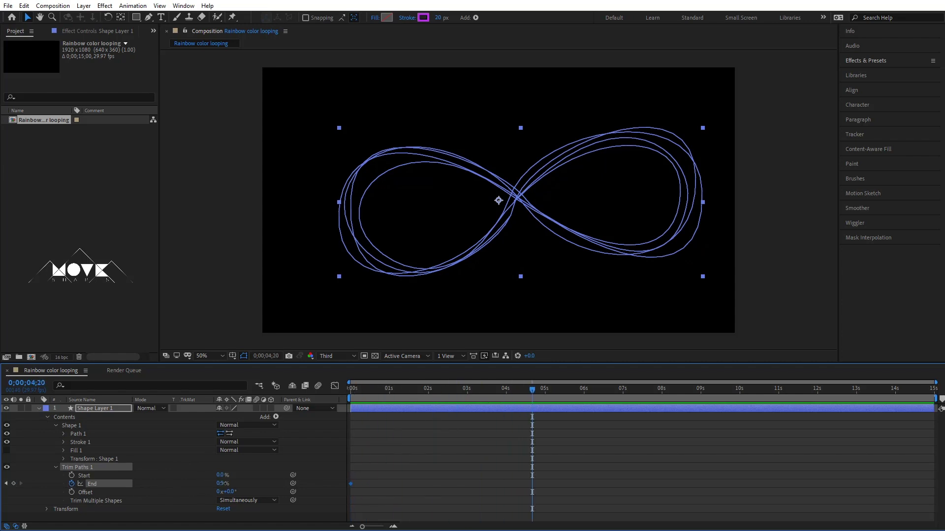
left_click_drag(220, 484, 275, 484)
left_click(364, 391)
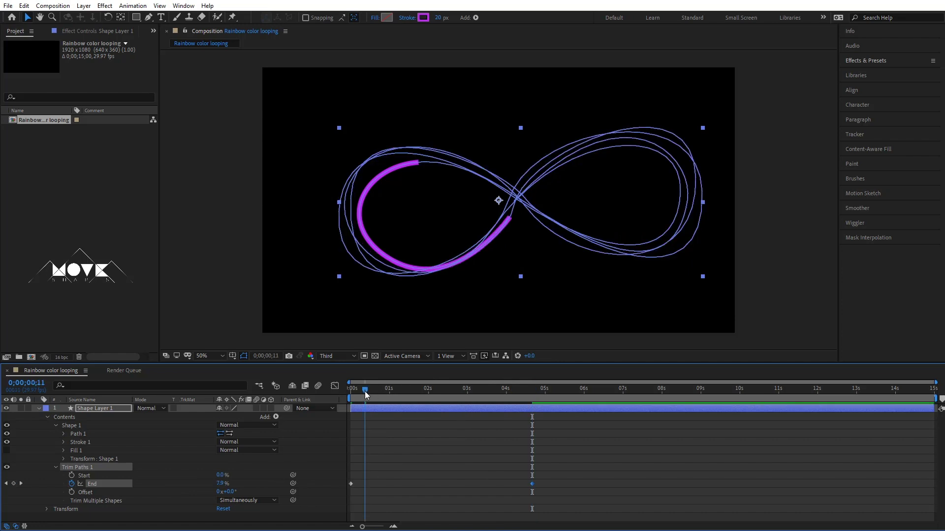
left_click_drag(367, 393, 544, 397)
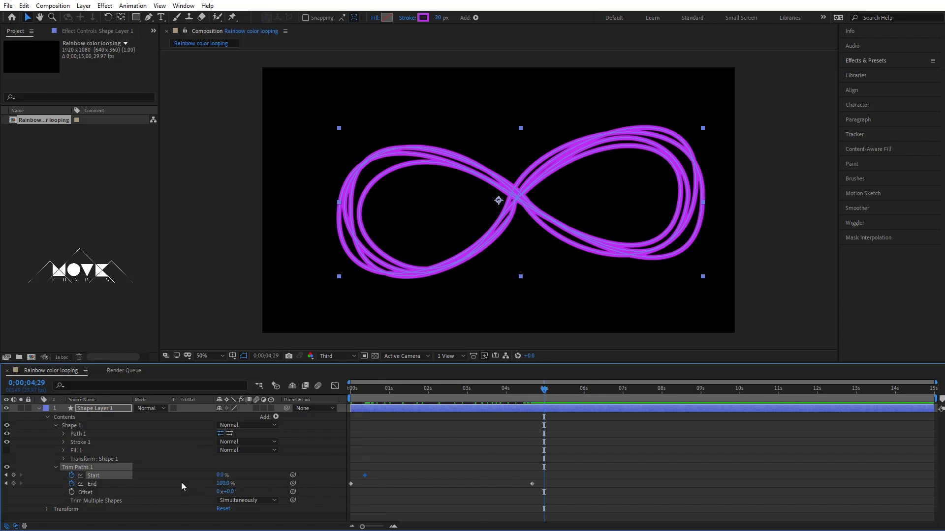
Animate Trim Paths Start to 100% so the stroke erases, and preview from the beginning.
left_click_drag(223, 475, 454, 450)
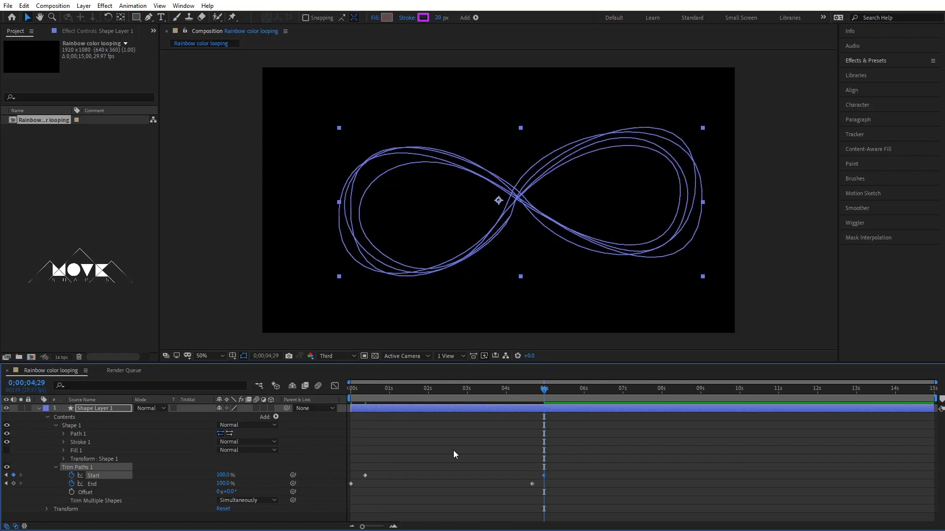
left_click(415, 401)
mouse_move(414, 401)
left_mouse_down()
mouse_move(378, 403)
mouse_move(294, 432)
left_mouse_up()
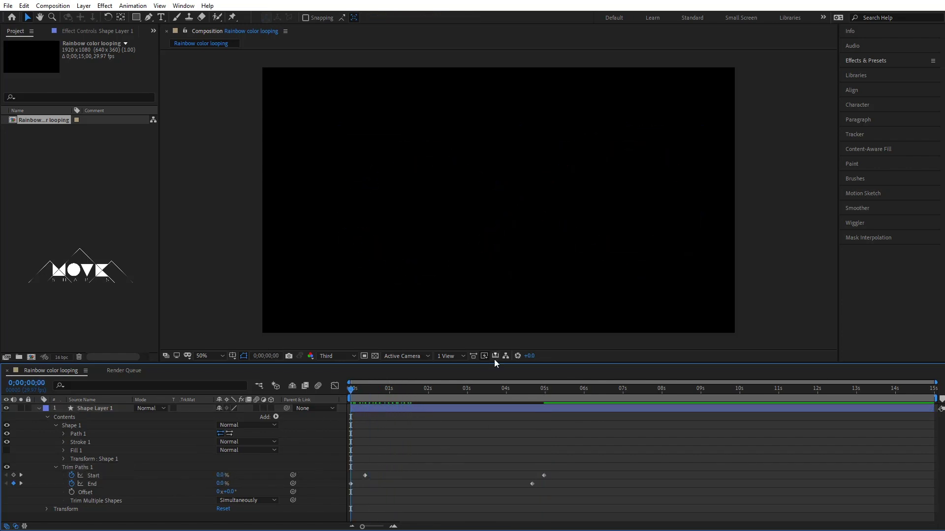
key("space")
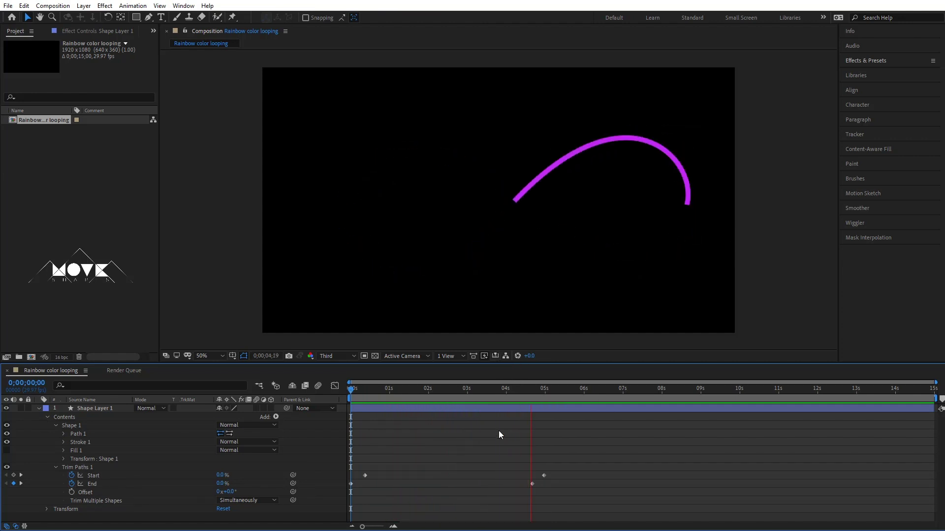
Drag the final Start and End keyframes out to about 8 seconds and review the animation.
mouse_move(564, 510)
left_mouse_down()
mouse_move(522, 467)
mouse_move(661, 480)
left_mouse_up()
mouse_move(555, 454)
left_mouse_down()
mouse_move(355, 458)
mouse_move(714, 477)
mouse_move(671, 476)
left_mouse_up()
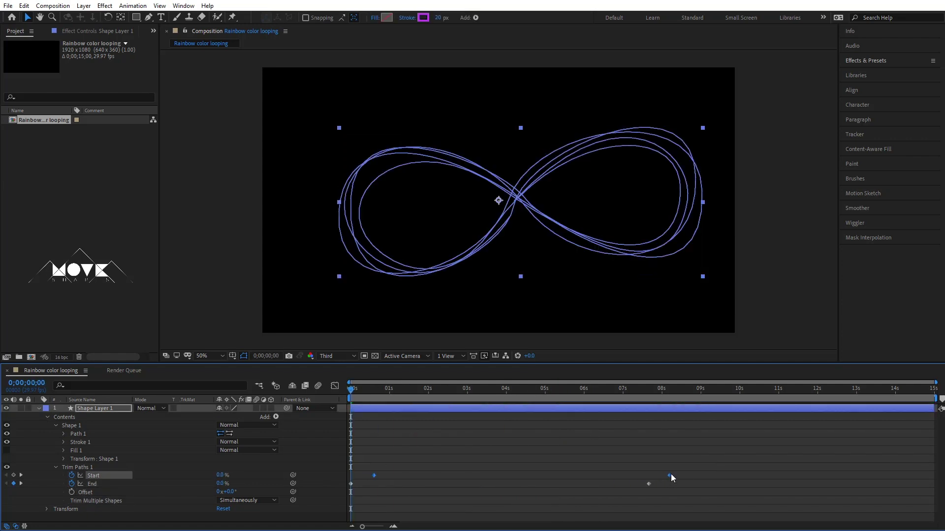
left_click(403, 420)
left_click_drag(351, 389, 394, 391)
left_click(409, 433)
left_click(400, 408)
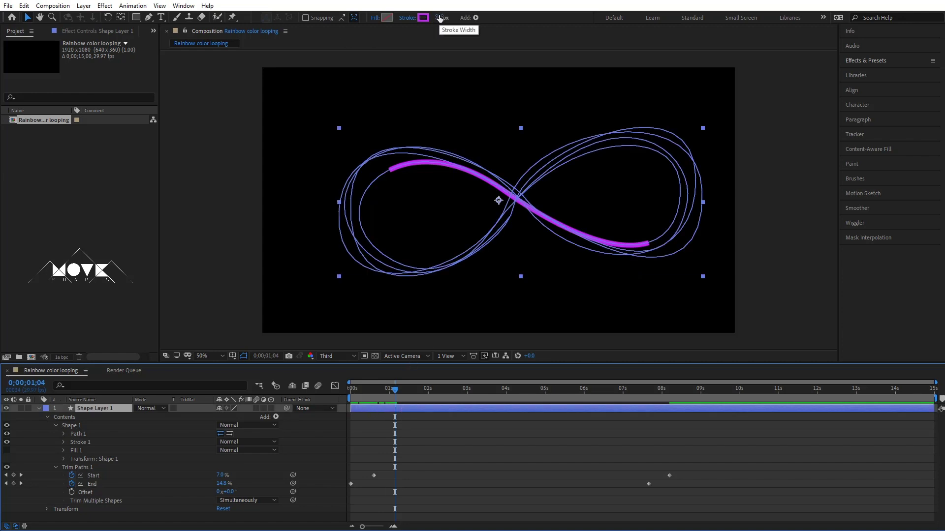
left_click(421, 448)
left_click(423, 408)
left_click(402, 437)
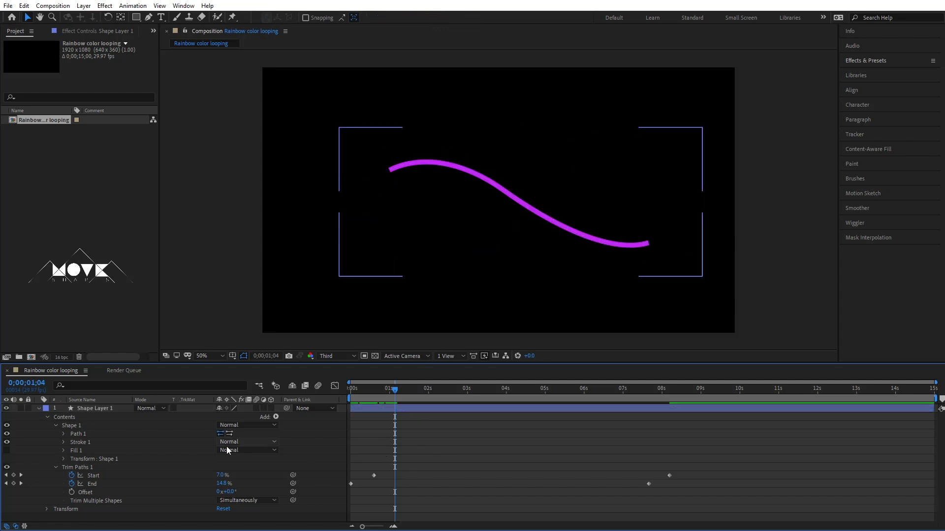
left_click(57, 468)
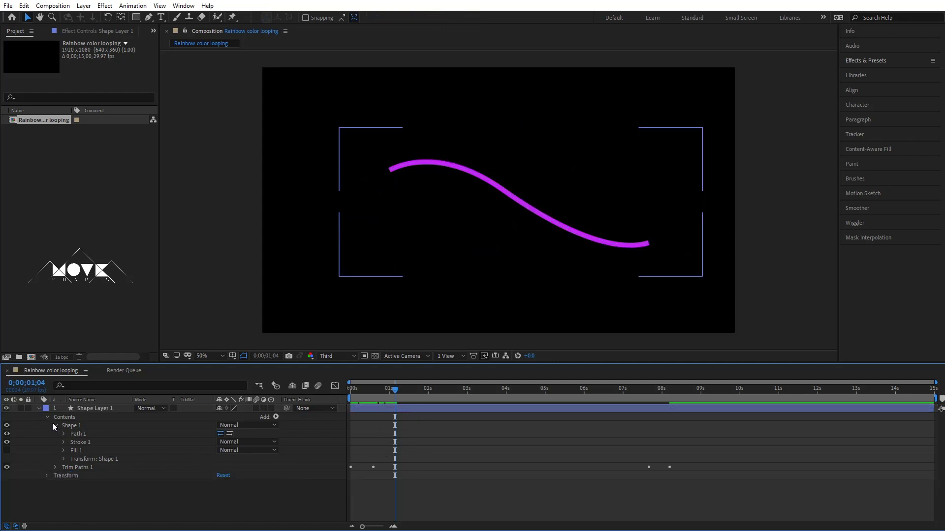
Set Stroke 1's Taper Start Length and End Length both to 50%.
left_click(63, 442)
scroll(99, 451, "down", 2)
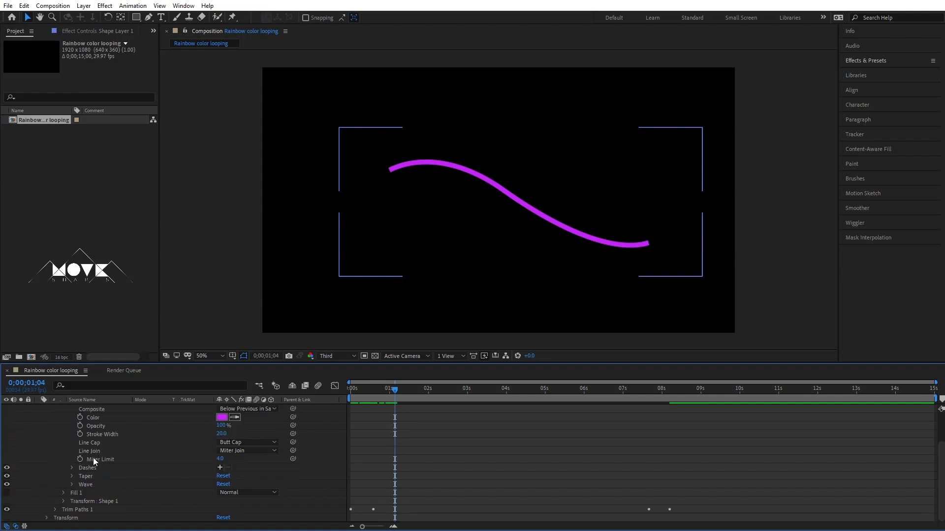
left_click(89, 477)
left_click(71, 477)
scroll(90, 478, "down", 1)
scroll(98, 472, "down", 3)
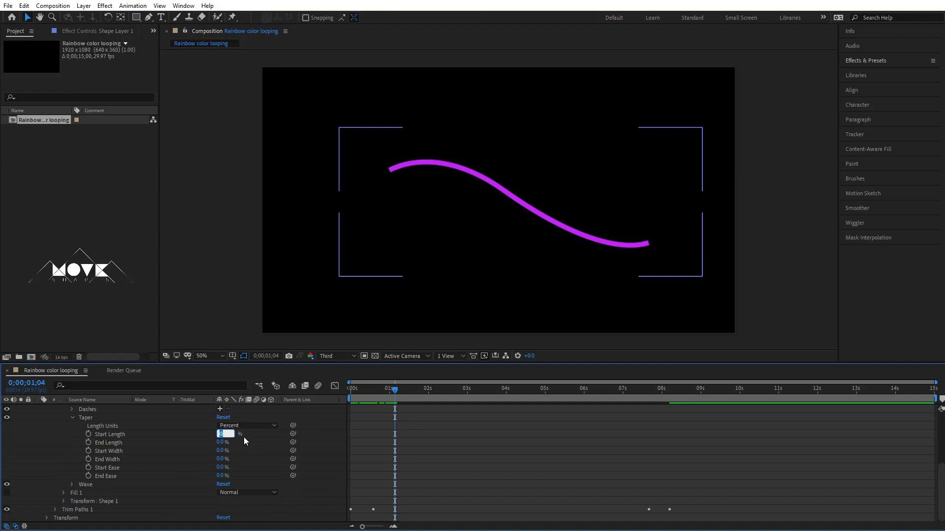
type("50")
key("Return")
left_click(462, 464)
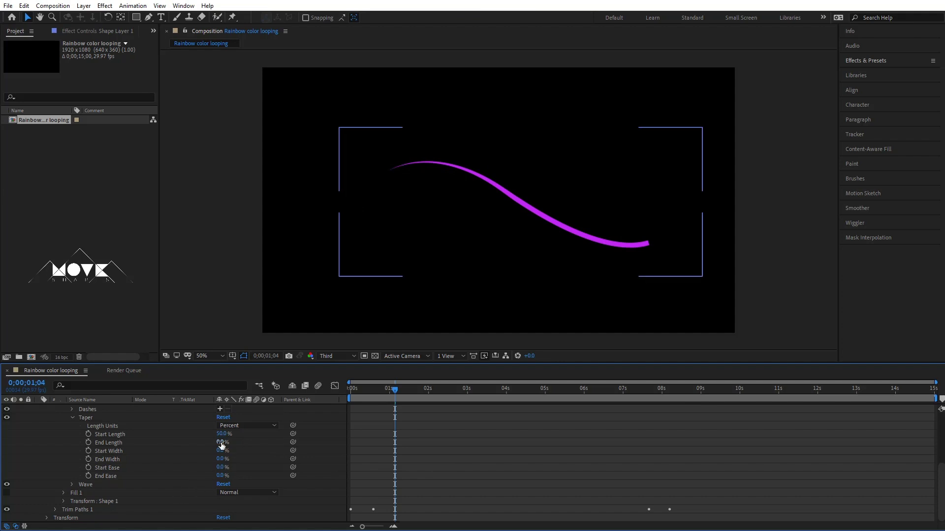
type("50")
key("Return")
left_click(548, 430)
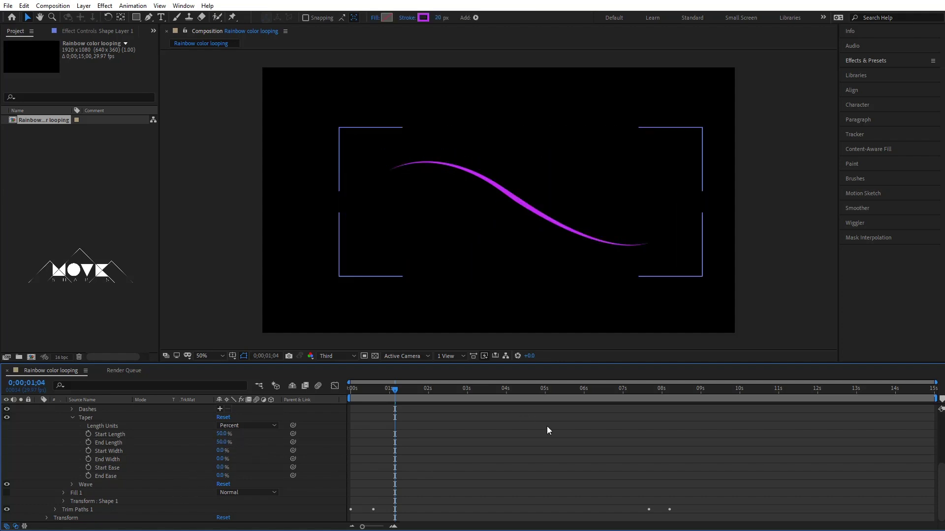
left_click_drag(387, 391, 475, 405)
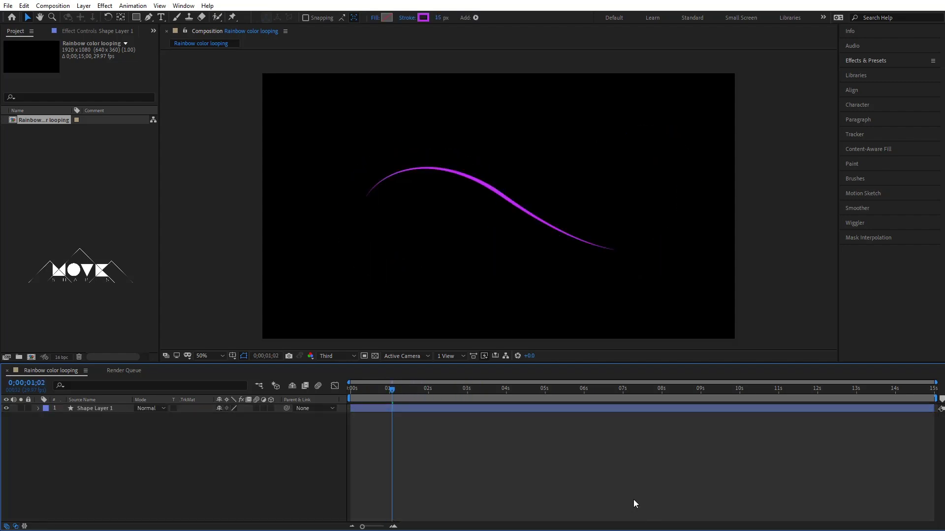
Search 'glow' in Effects & Presets and drag Stylize > Glow onto Shape Layer 1.
left_click(867, 60)
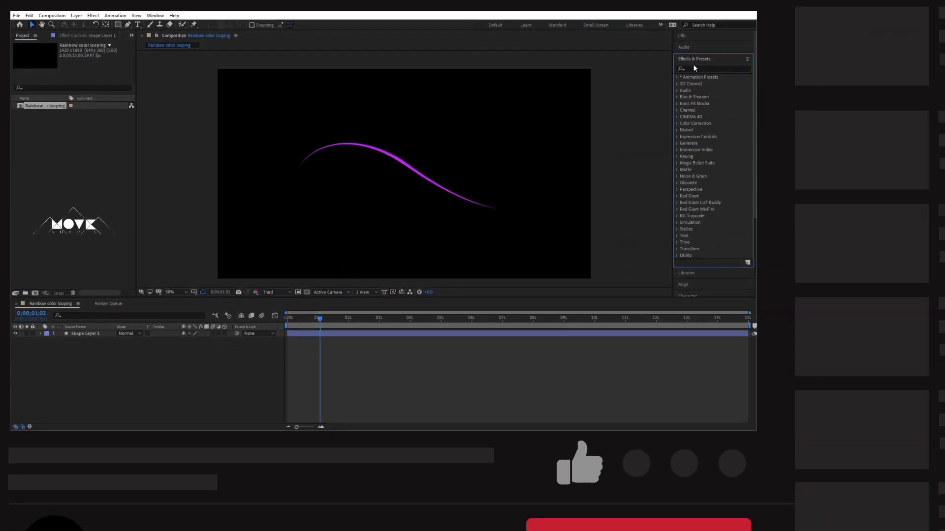
type("glow")
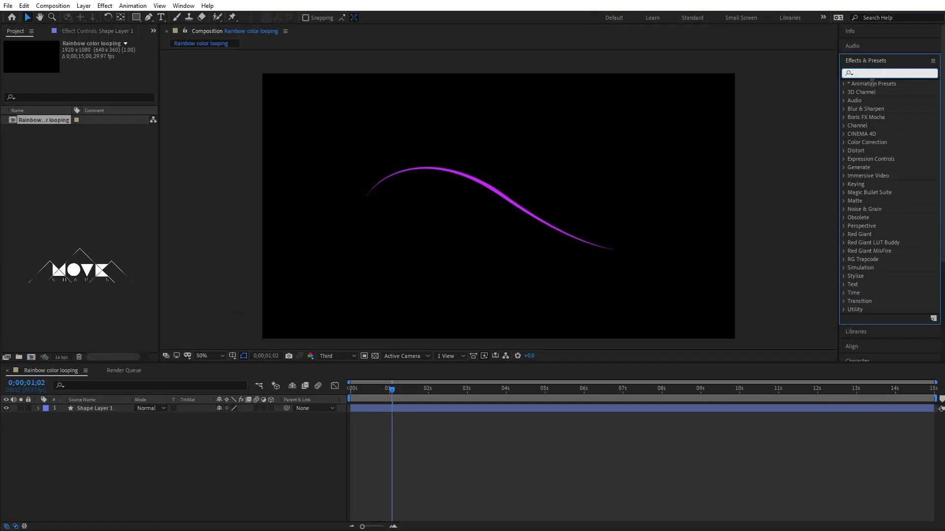
left_click(728, 441)
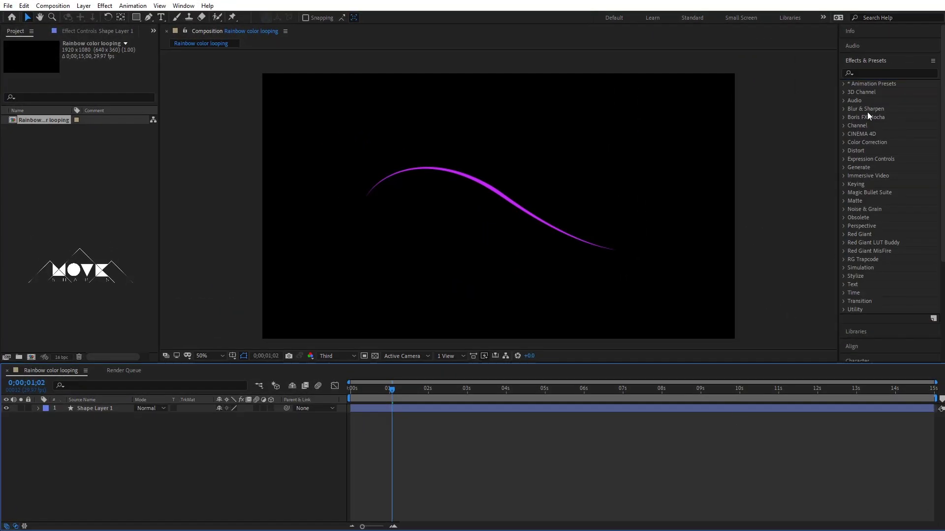
left_click(885, 61)
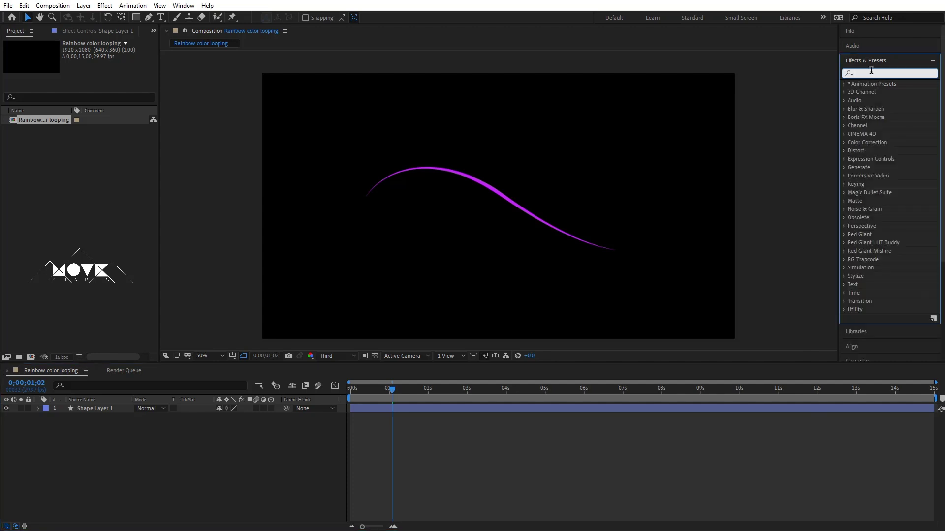
type("glow")
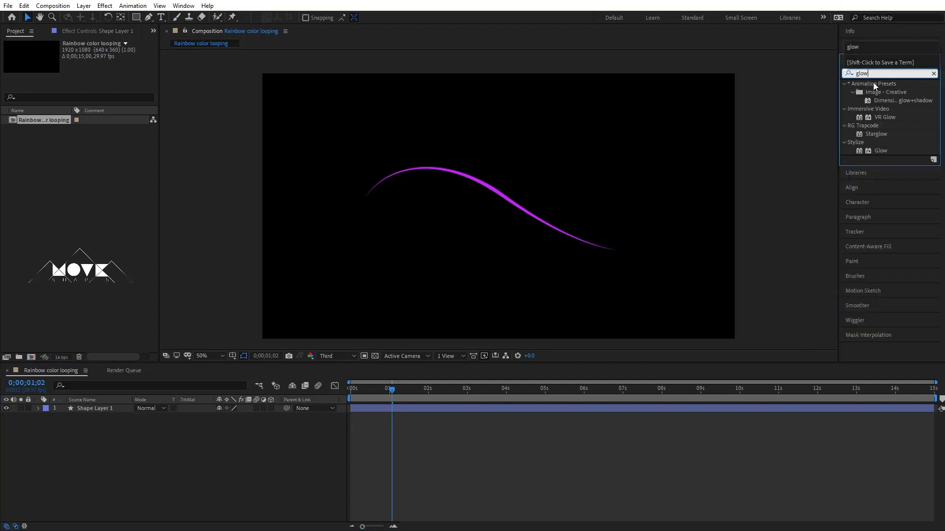
left_click(880, 152)
left_click_drag(483, 388, 471, 409)
left_click(440, 411)
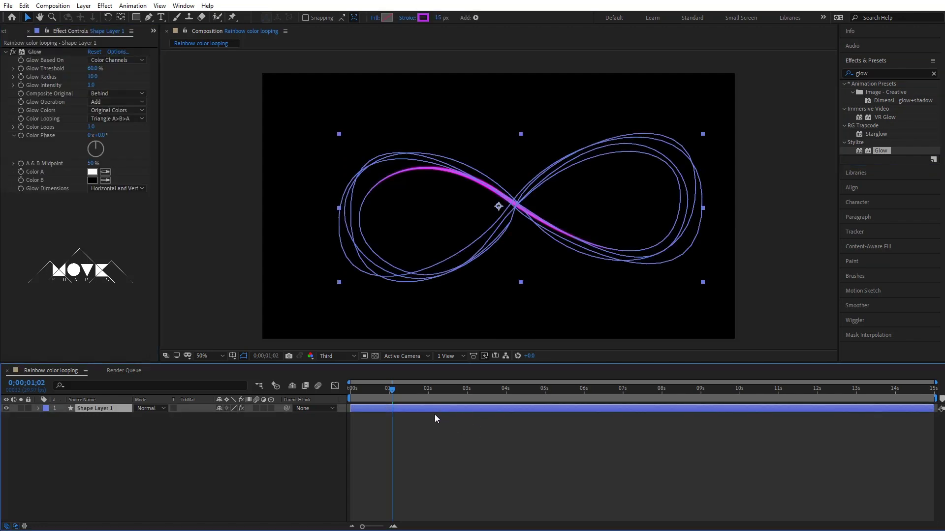
Raise the Glow Intensity and Radius, then scrub the timeline to check the halo.
left_click(91, 86)
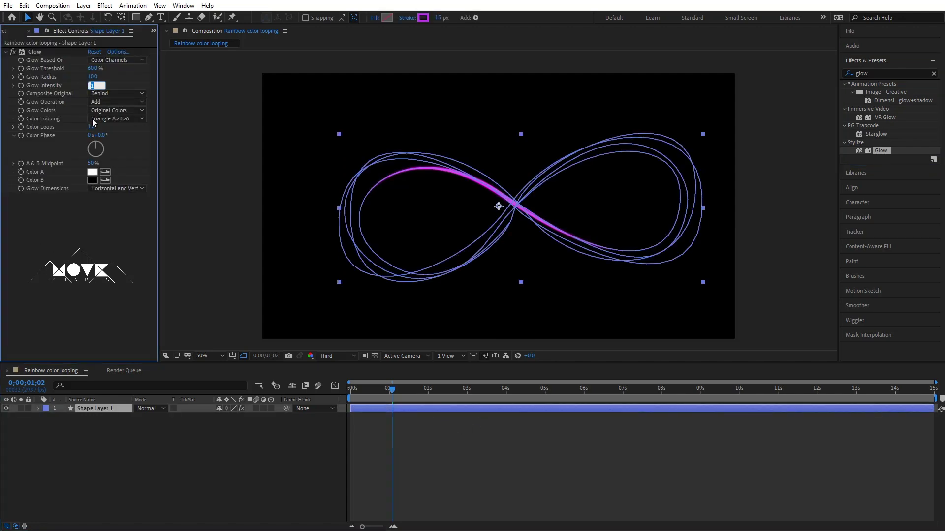
type("6")
left_click(421, 427)
left_click(401, 409)
left_click(92, 77)
key("Return")
left_click(480, 416)
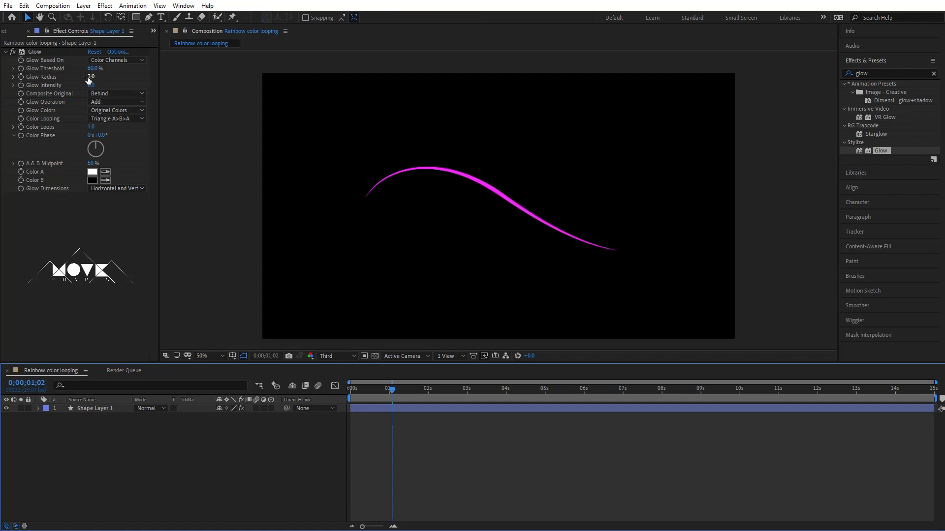
left_click_drag(92, 85, 86, 85)
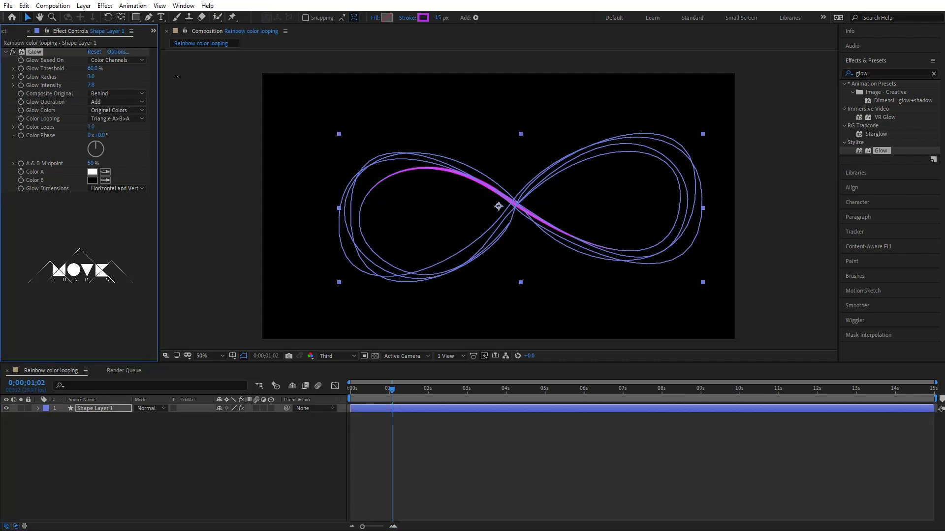
left_click_drag(98, 85, 144, 74)
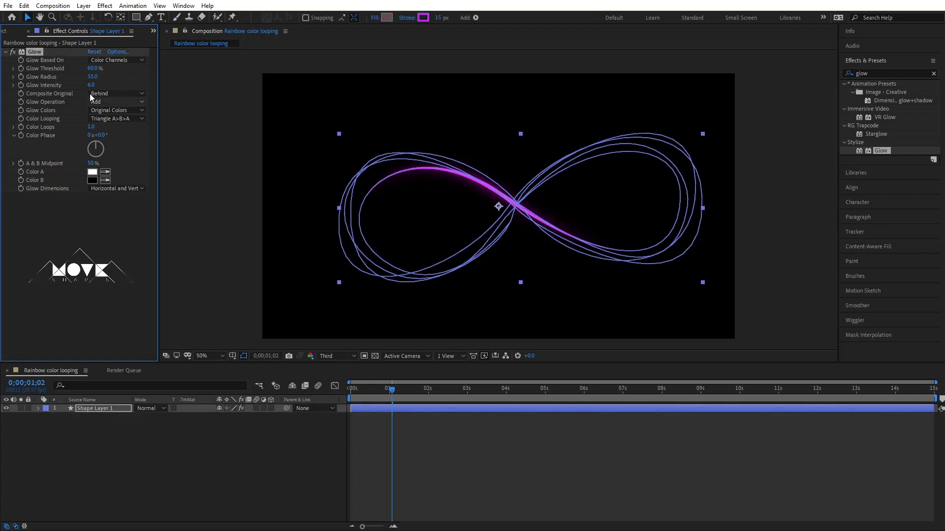
left_click(534, 467)
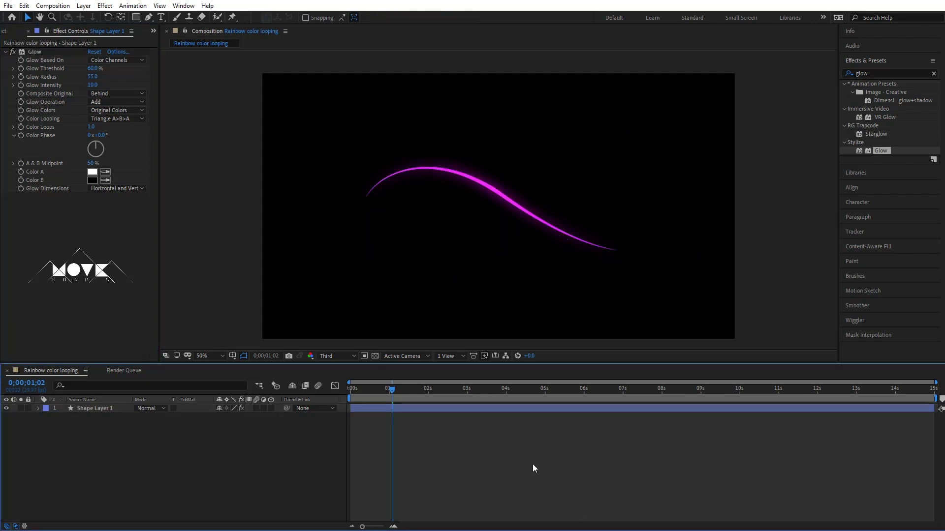
left_click_drag(389, 390, 392, 390)
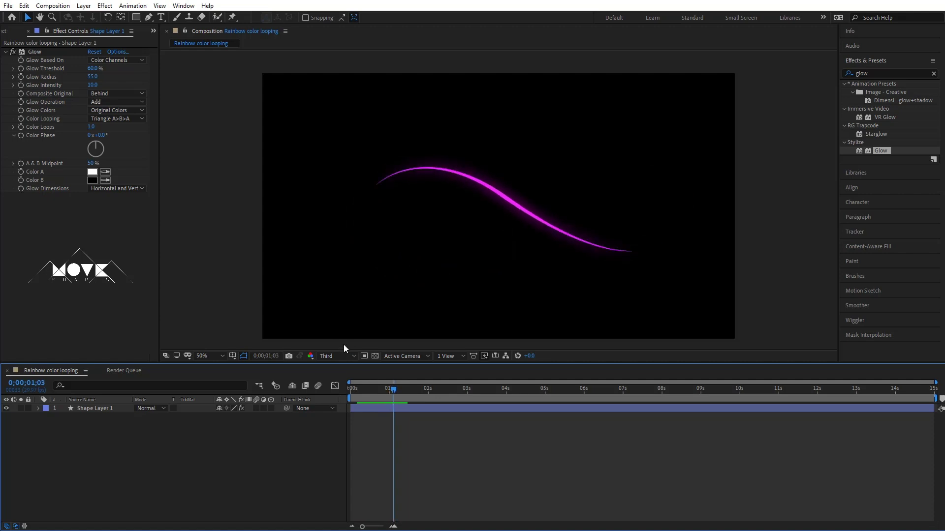
Set Glow Radius to 60 and scrub to review the stronger glow.
left_click(92, 77)
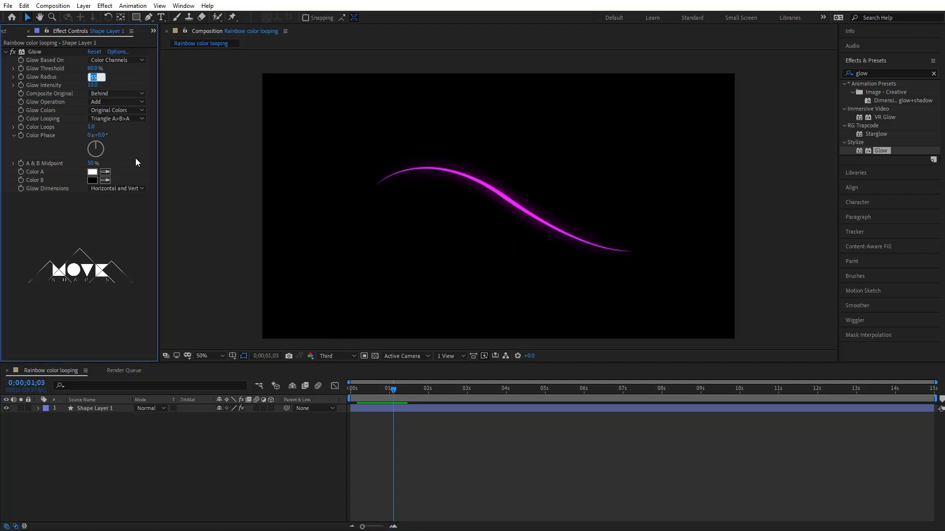
type("60")
key("Return")
left_click(584, 503)
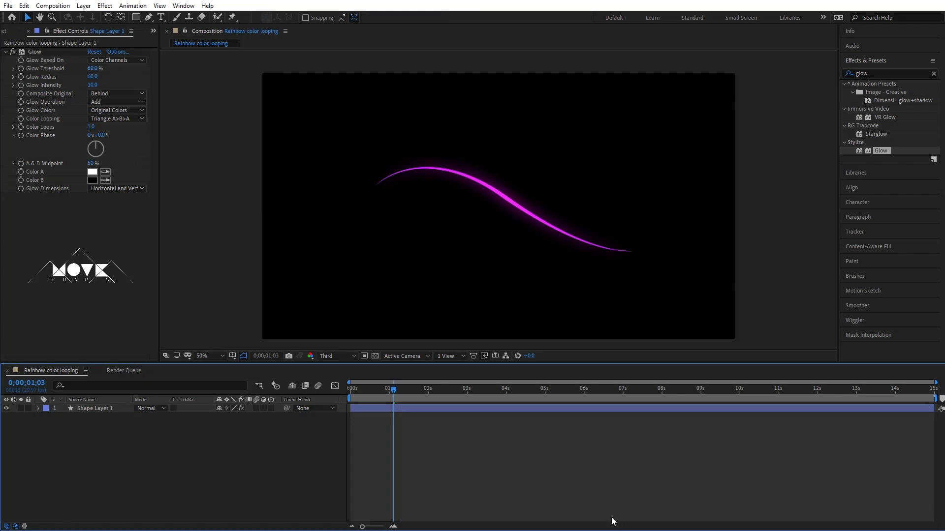
left_click_drag(393, 390, 393, 402)
Duplicate Shape Layer 1, recolour the copy's stroke yellow, and nudge it slightly down.
left_click(385, 407)
left_click(24, 5)
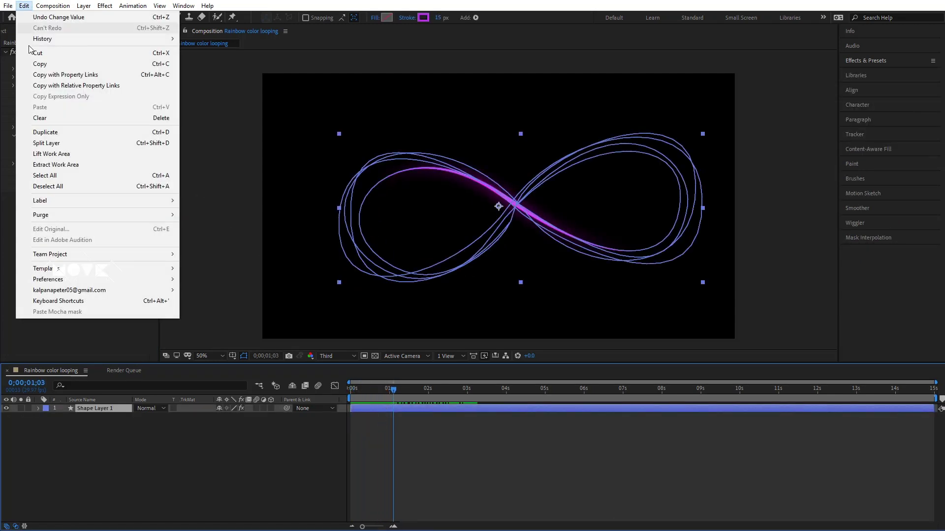
left_click(54, 131)
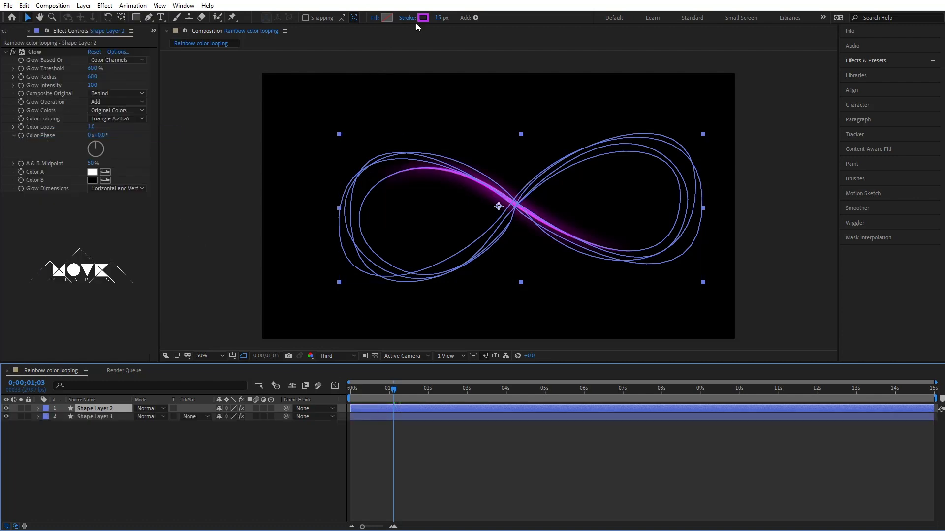
left_click(424, 18)
left_click(492, 306)
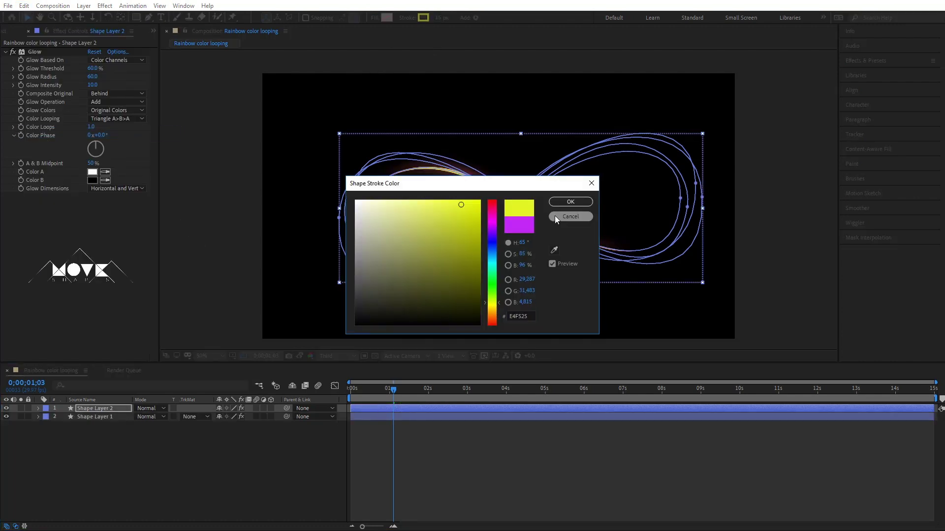
left_click(571, 202)
left_click(462, 460)
left_click(394, 408)
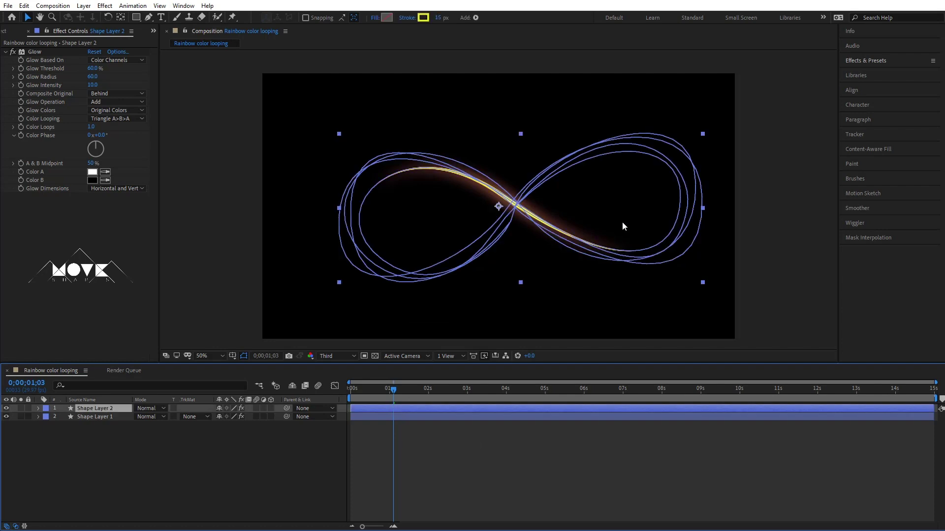
left_click_drag(500, 206, 505, 212)
left_click(418, 440)
mouse_move(376, 391)
left_mouse_down()
mouse_move(367, 398)
mouse_move(373, 390)
left_mouse_up()
Duplicate the yellow layer, shift the copy up-left, and change its stroke to cyan.
left_click(371, 408)
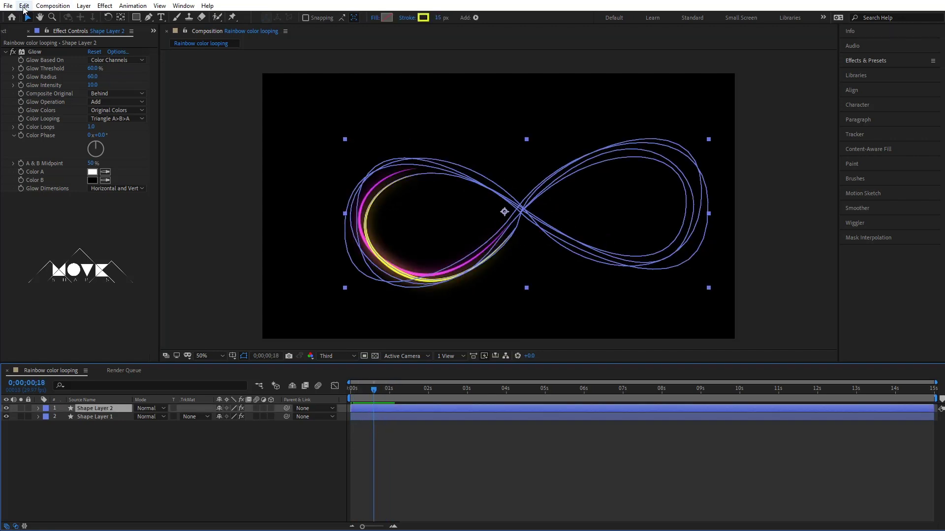
left_click(24, 6)
left_click(69, 122)
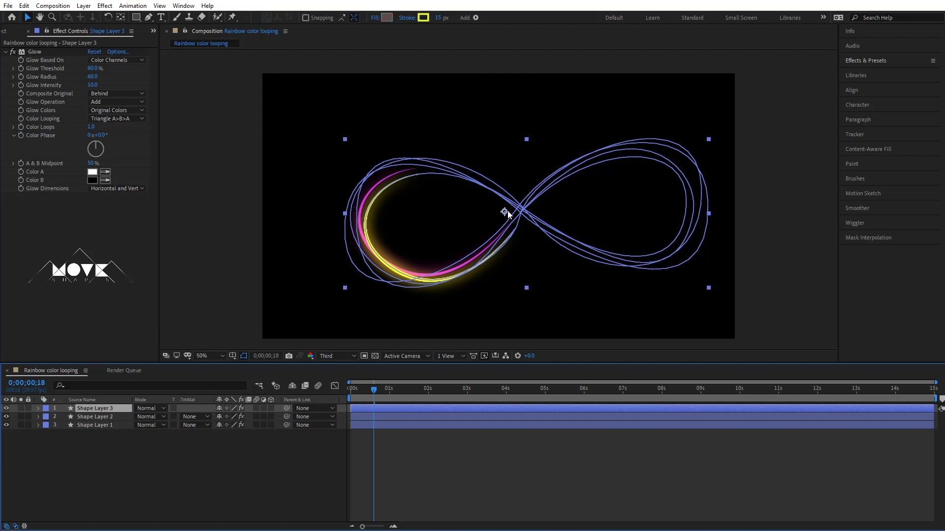
left_click_drag(506, 211, 500, 210)
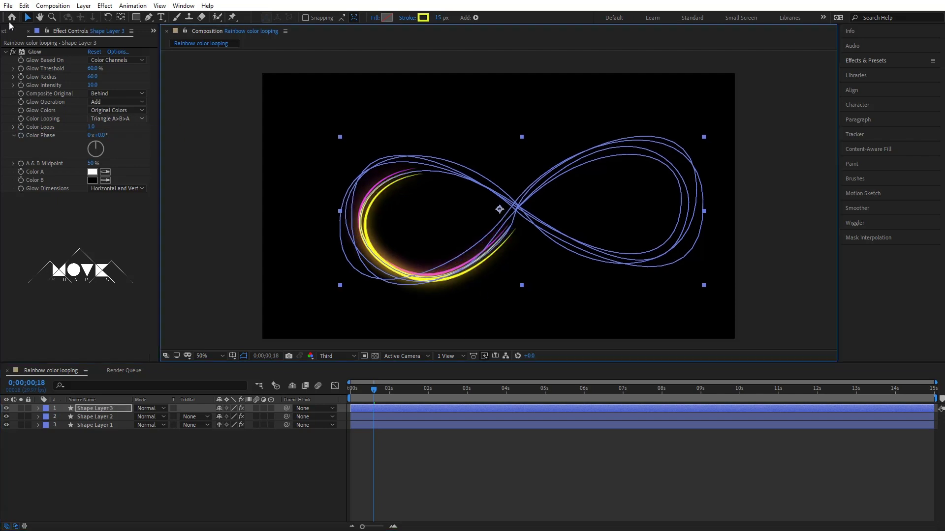
left_click(422, 18)
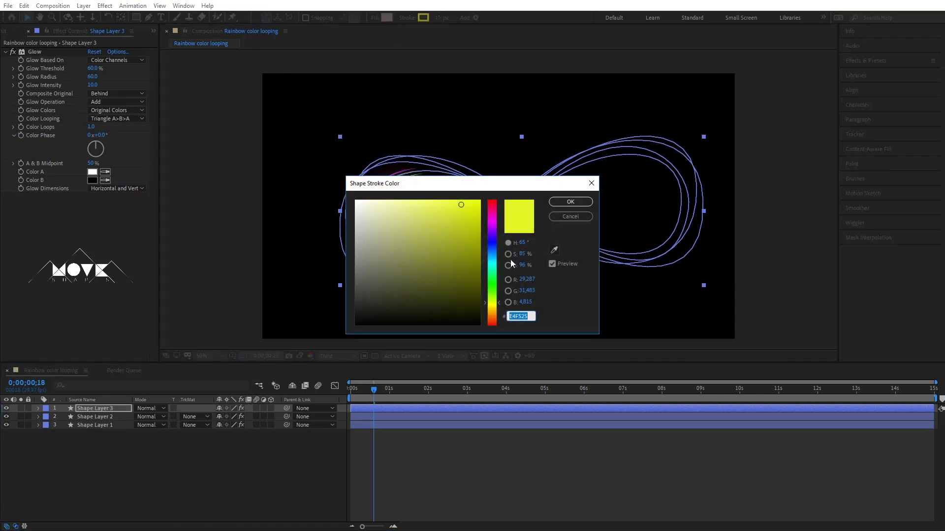
left_click(489, 256)
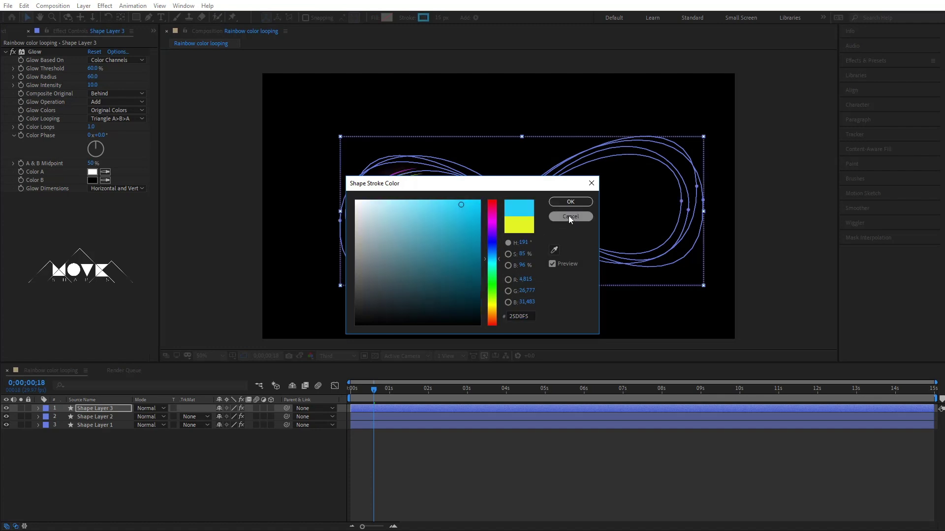
left_click(568, 216)
left_click(431, 475)
left_click(395, 410)
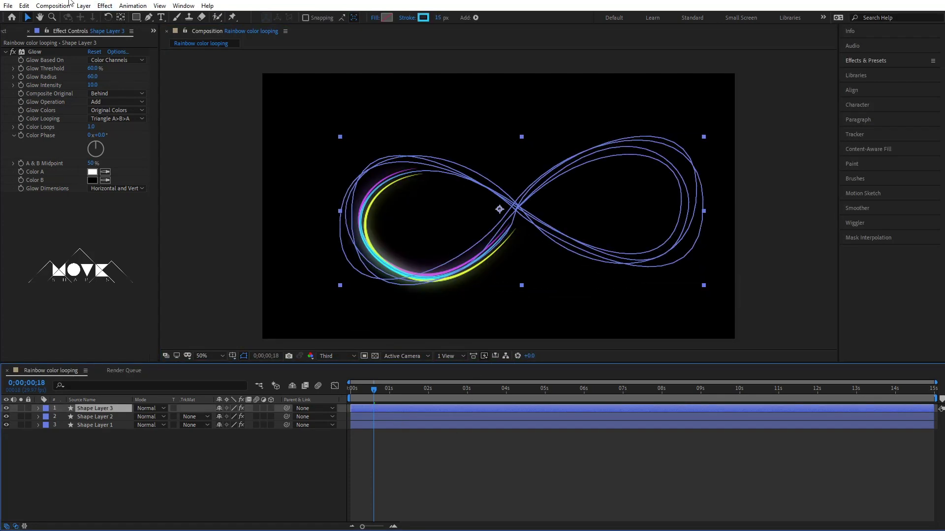
Duplicate the cyan layer and recolour the new Shape Layer 4's stroke blue.
left_click(24, 6)
left_click(69, 129)
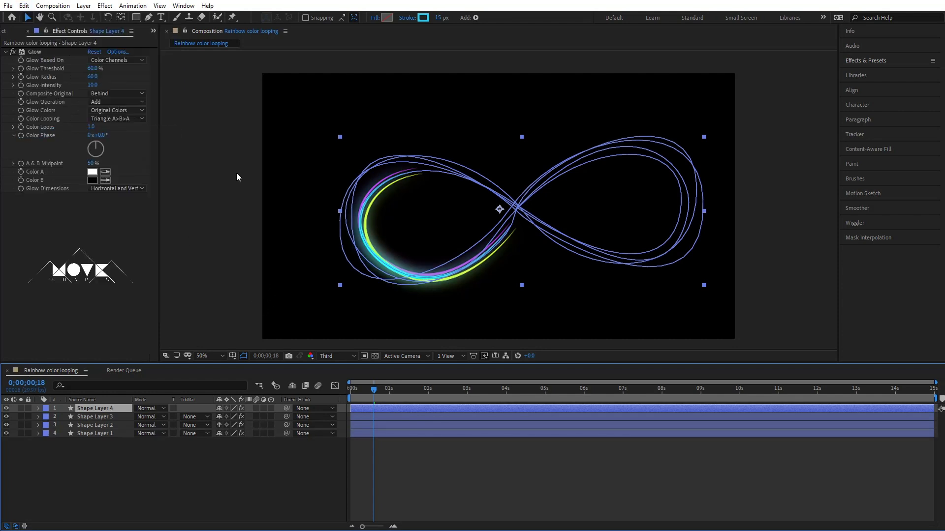
left_click(423, 17)
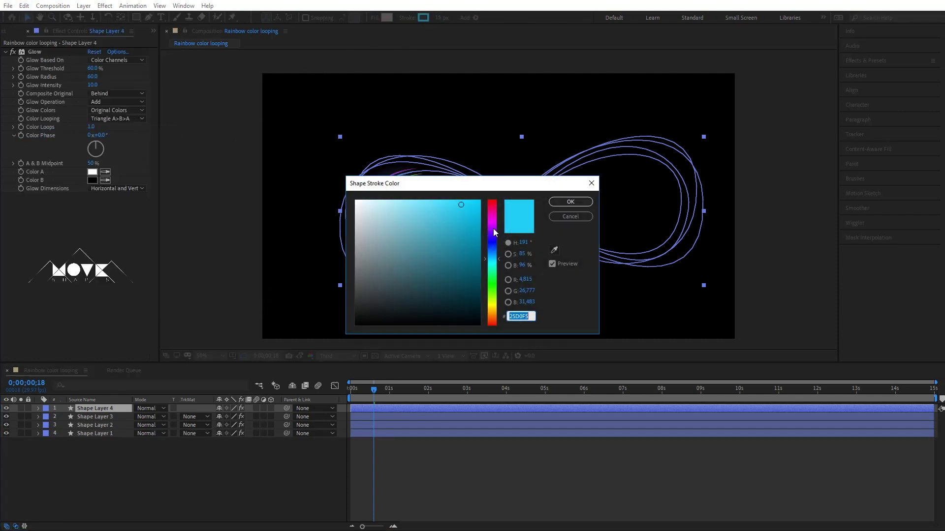
left_click_drag(493, 228, 491, 241)
left_click(570, 202)
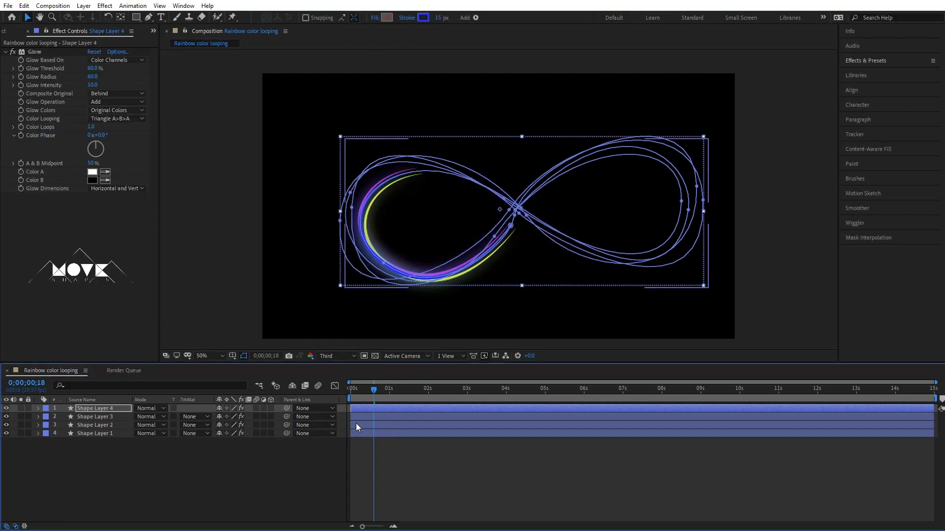
left_click_drag(379, 258, 382, 253)
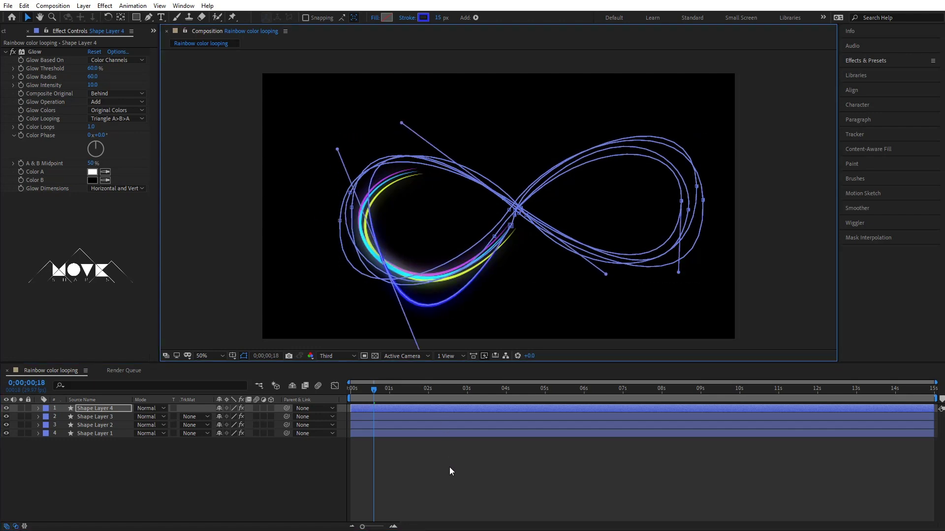
left_click(396, 408)
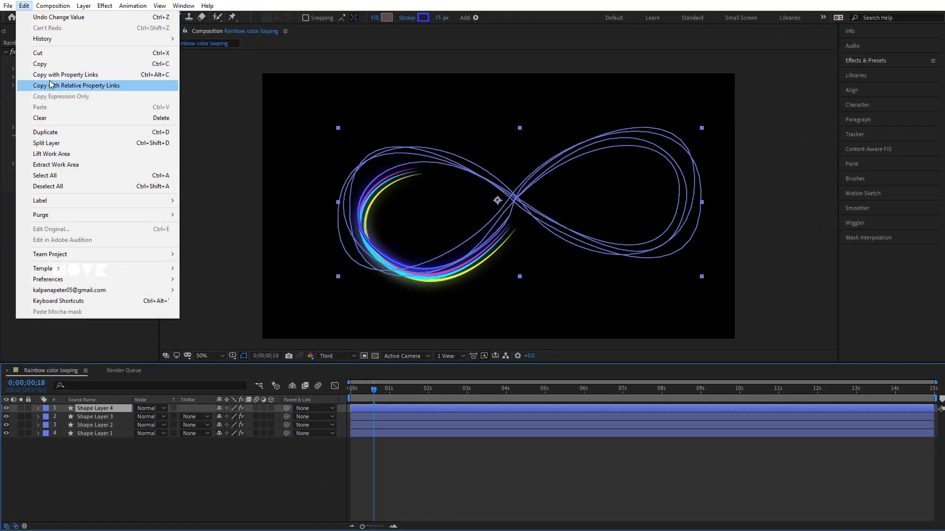
Duplicate the blue layer and set the new copy's stroke to green 25F53E.
left_click(45, 132)
left_click(423, 18)
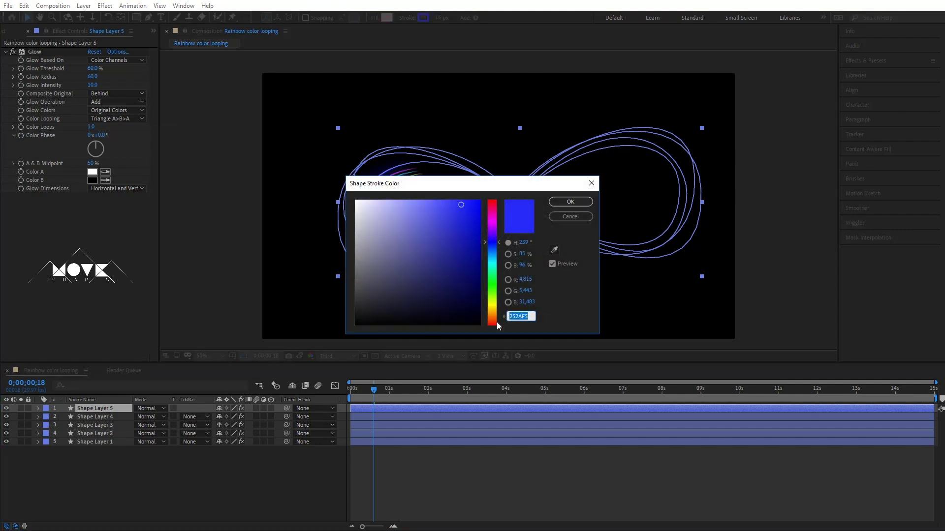
left_click(492, 288)
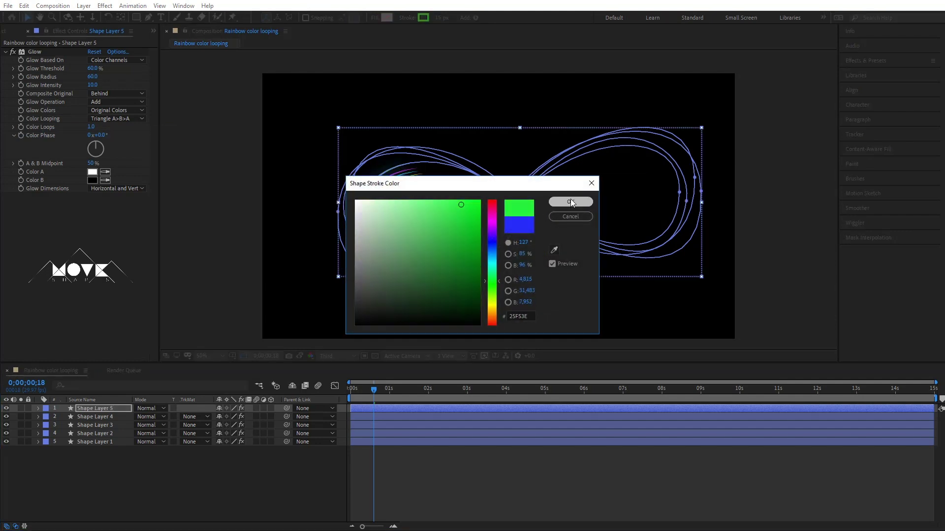
left_click(571, 203)
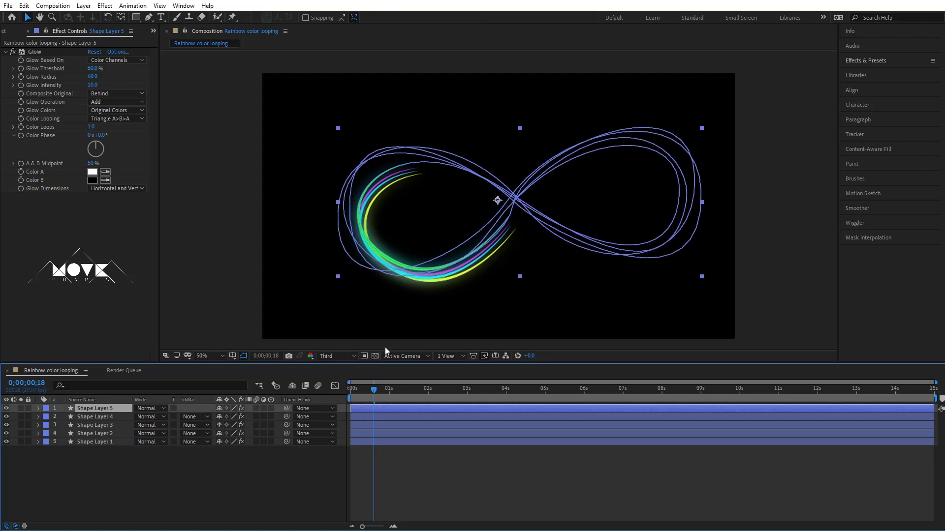
Shift Shape Layers 2 and 3 a few frames later so the strokes trail, then preview from the start.
left_click(464, 498)
mouse_move(361, 435)
left_mouse_down()
mouse_move(378, 411)
mouse_move(370, 422)
left_mouse_up()
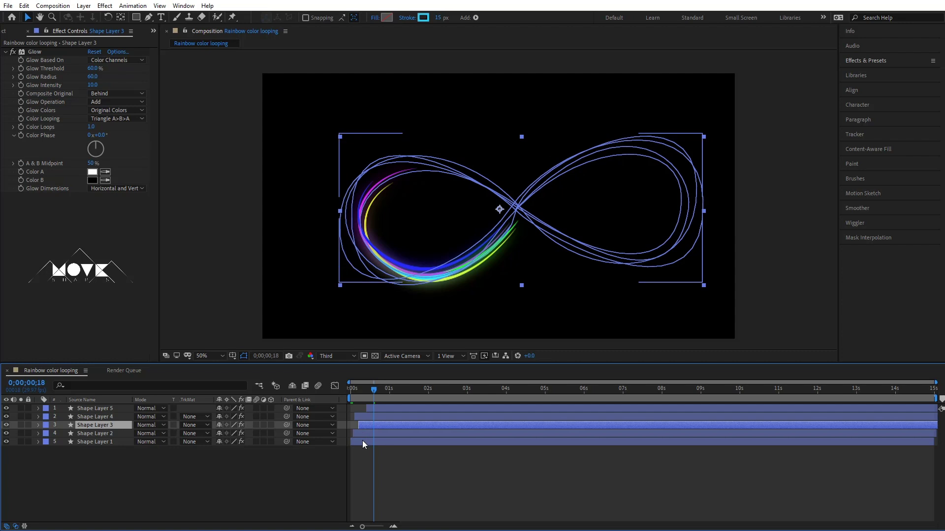
key("F2")
left_click_drag(373, 392, 205, 441)
key("space")
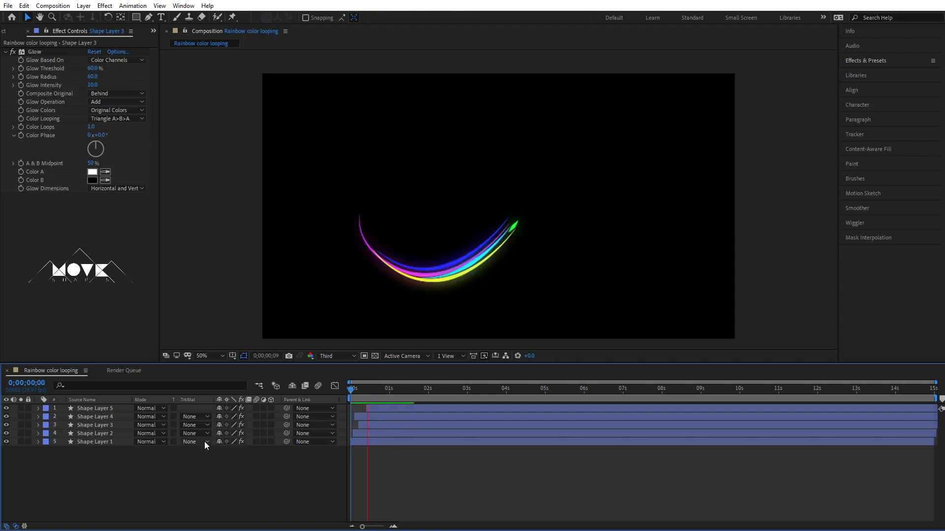